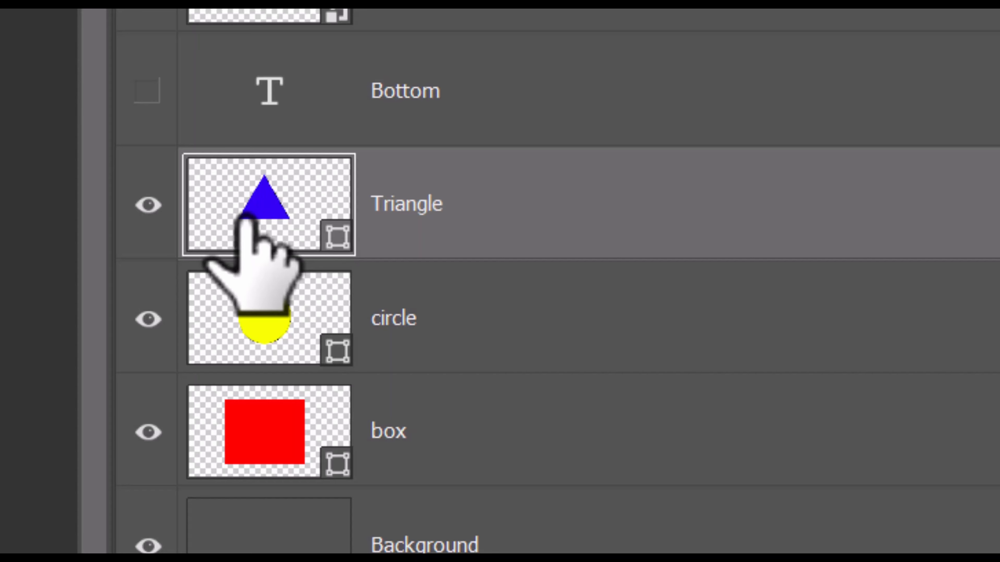
Make the four hidden photo layers visible, including the smaple layer with the red bird
left_click(271, 327)
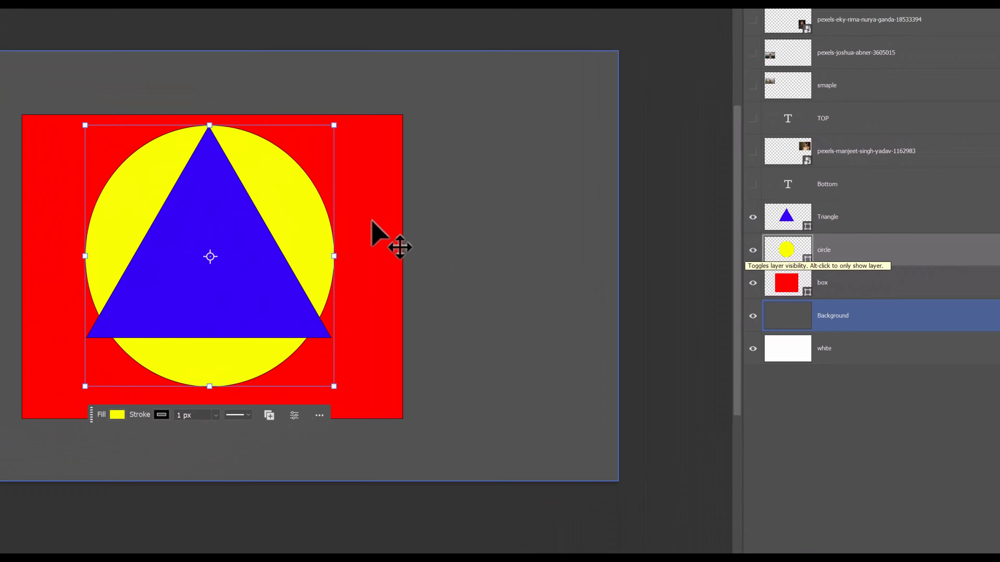
left_click(839, 156)
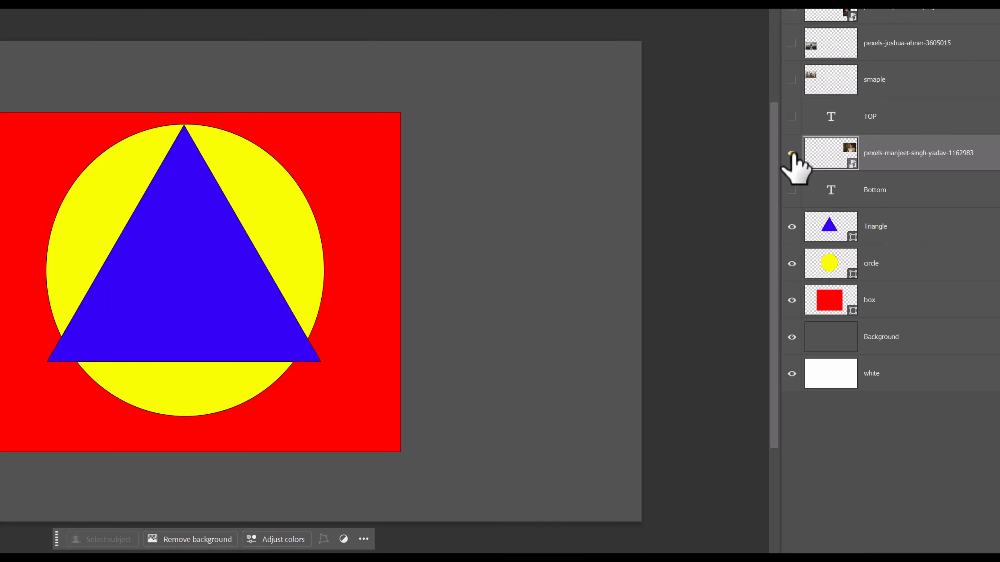
left_click(792, 153)
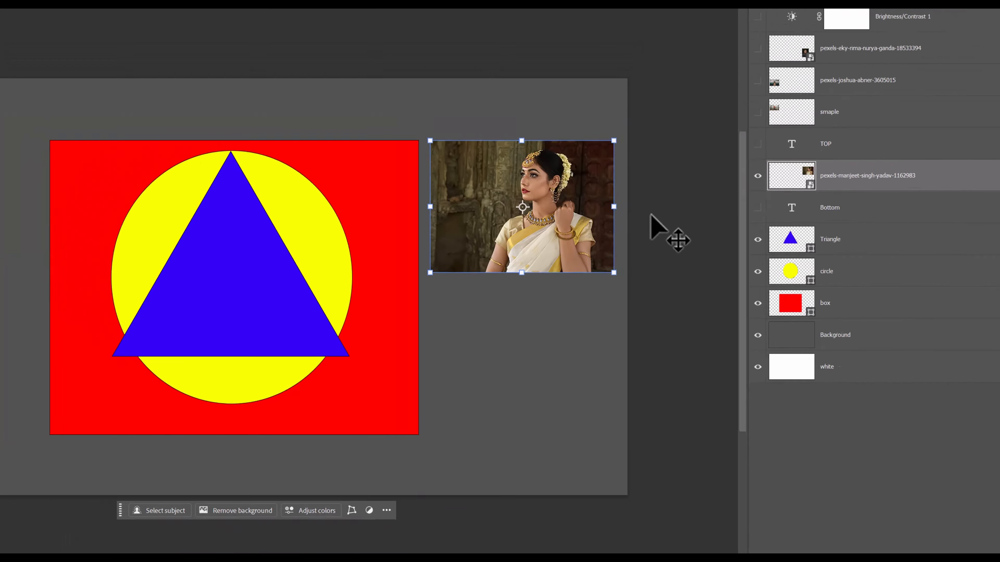
left_click(844, 114)
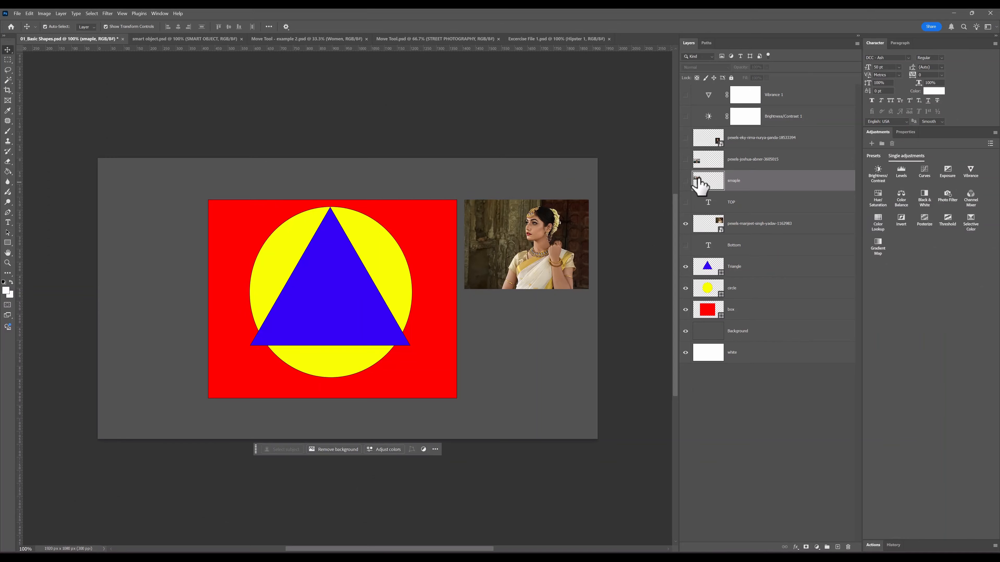
left_click(685, 181)
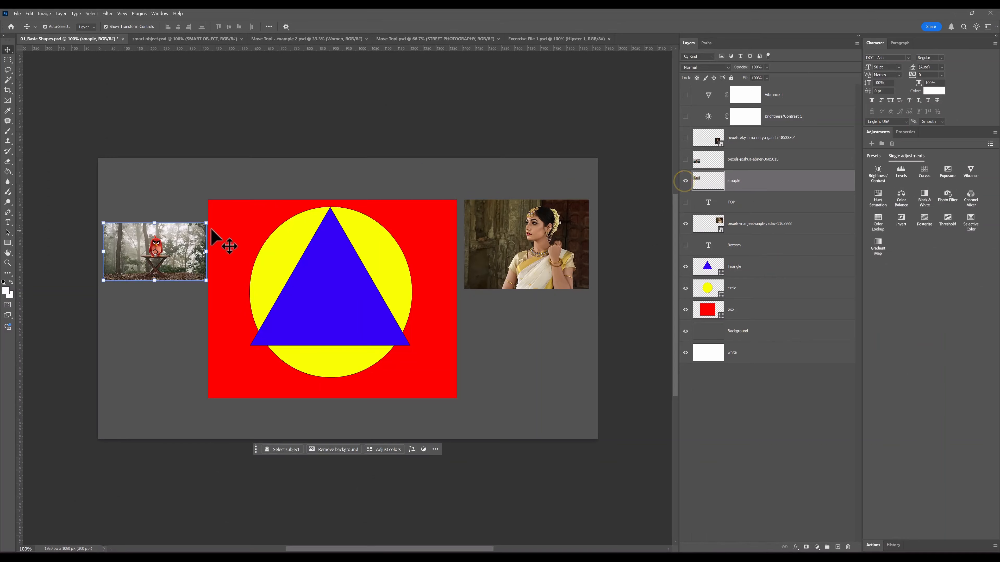
left_click(756, 160)
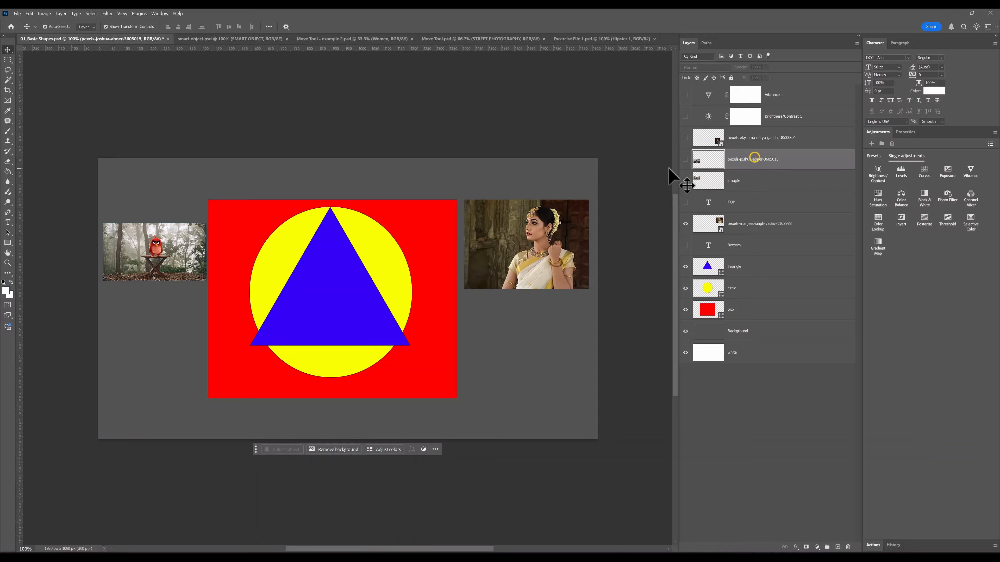
left_click(685, 160)
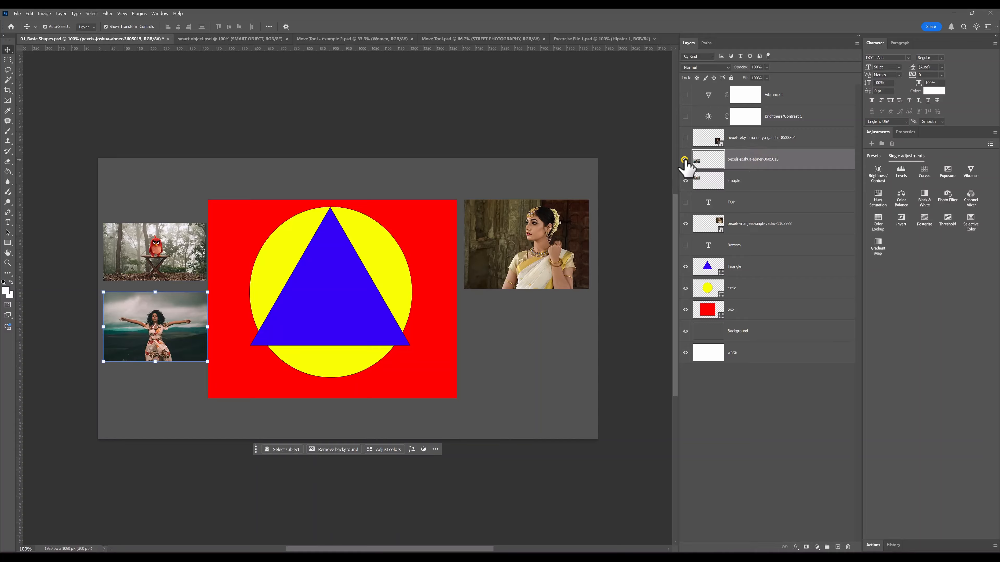
left_click(686, 138)
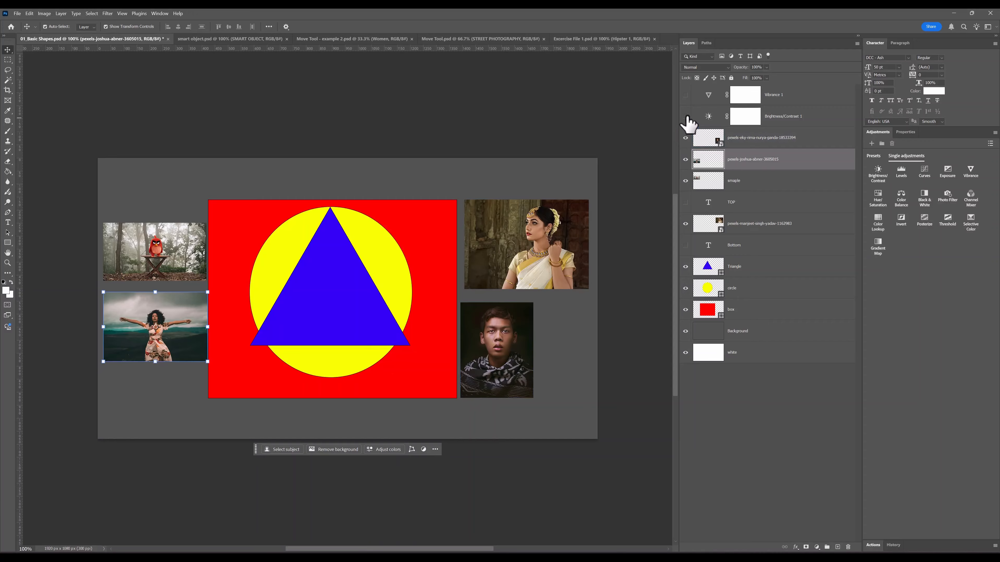
Show the TOP and Bottom text layers along with the Brightness/Contrast 1 and Vibrance 1 adjustment layers
left_click(736, 201)
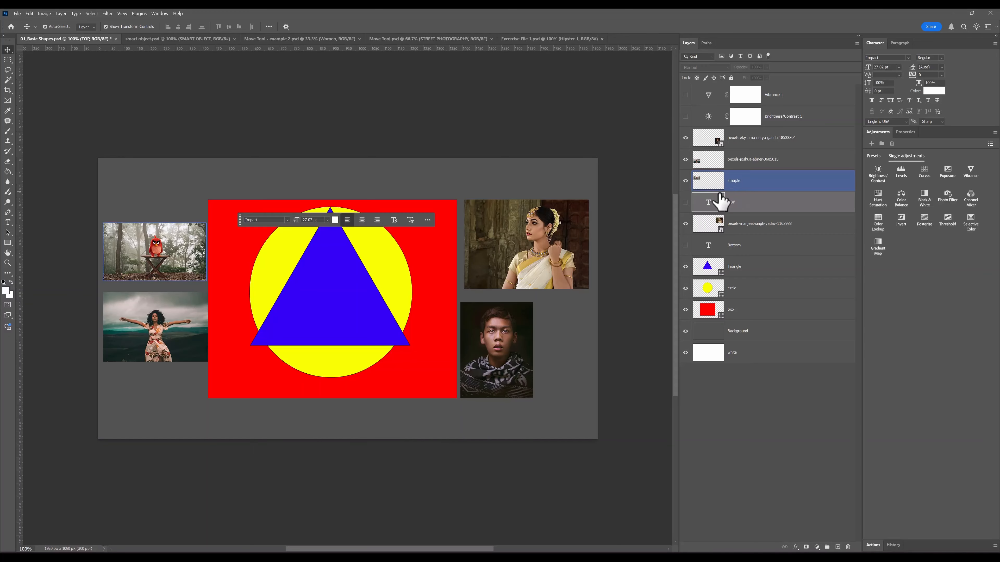
left_click(685, 202)
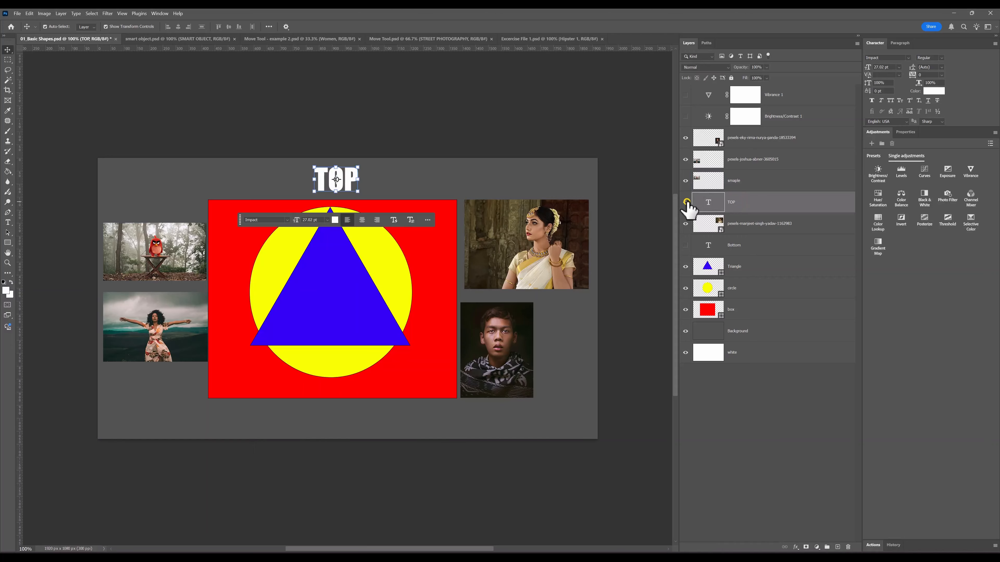
left_click(750, 245)
left_click(686, 245)
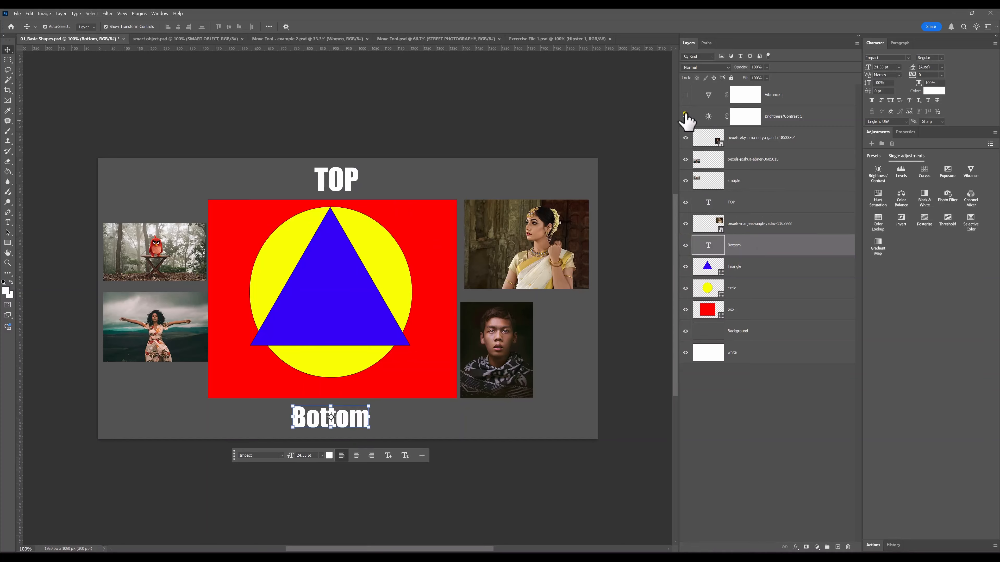
left_click(684, 95)
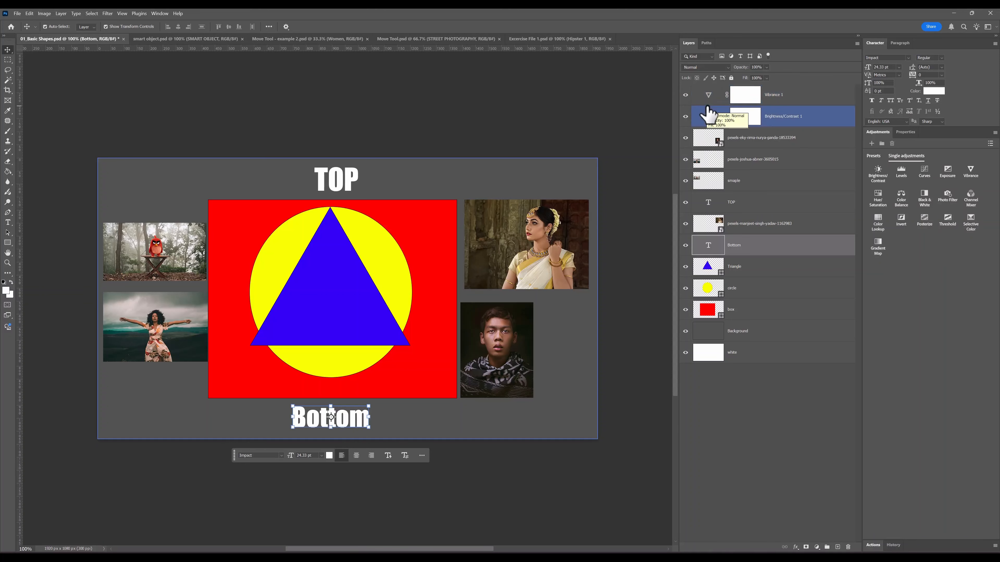
key("alt+bracketright")
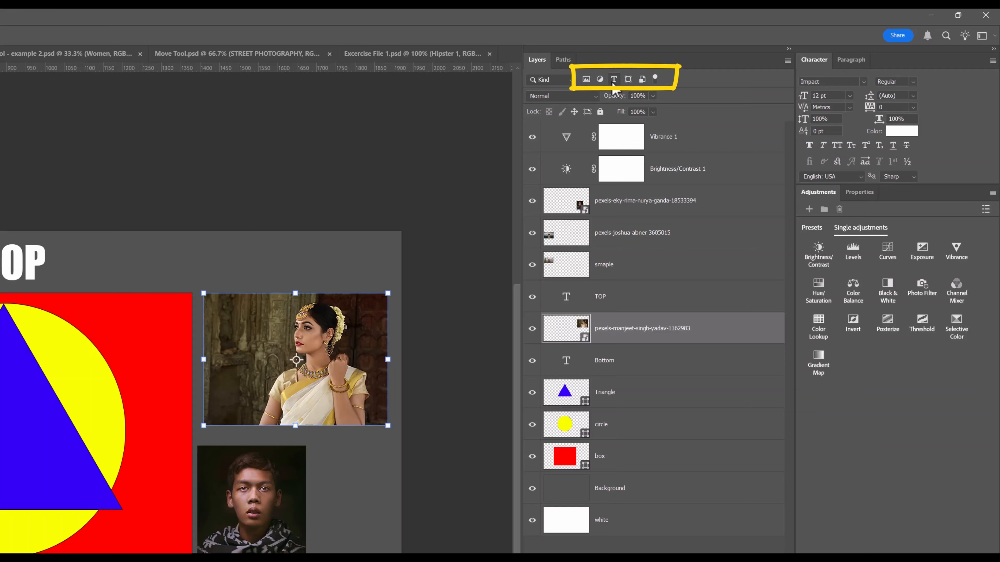
Filter the layer list to pixel layers, review the layers listed, and remove the filter
left_click(586, 79)
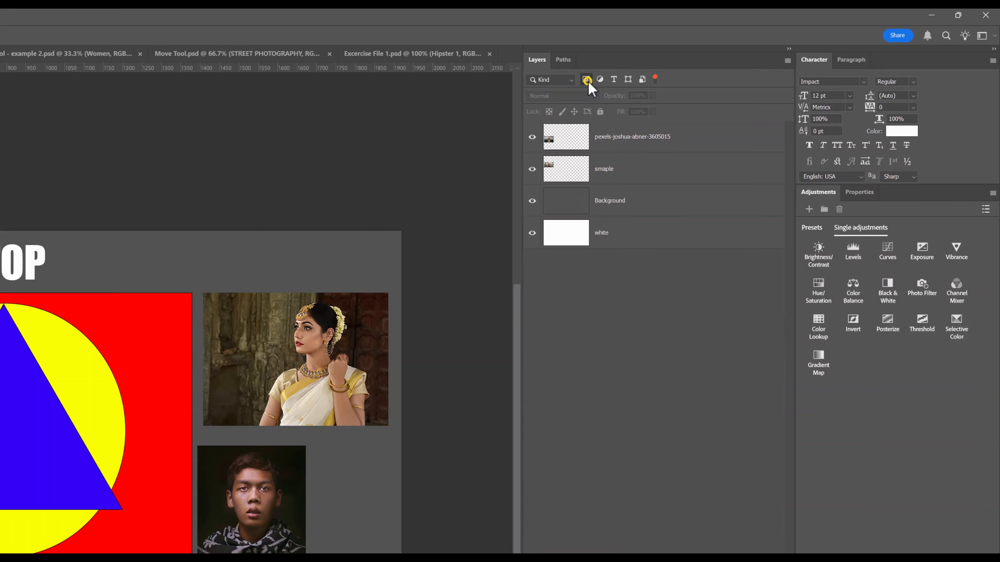
left_click(603, 142)
left_click(615, 200)
left_click(613, 231)
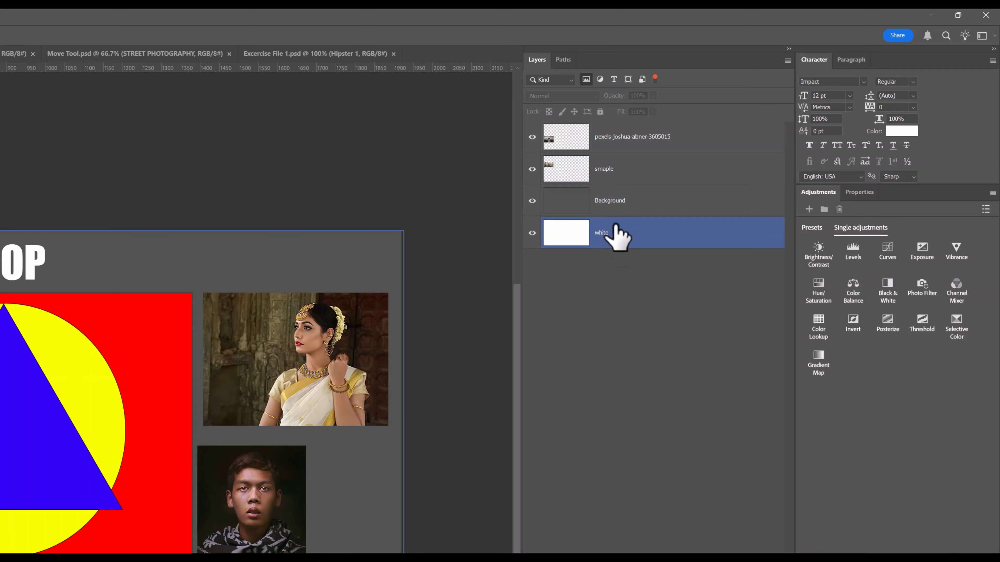
left_click(603, 139)
left_click(607, 239)
left_click(606, 143)
left_click(605, 200)
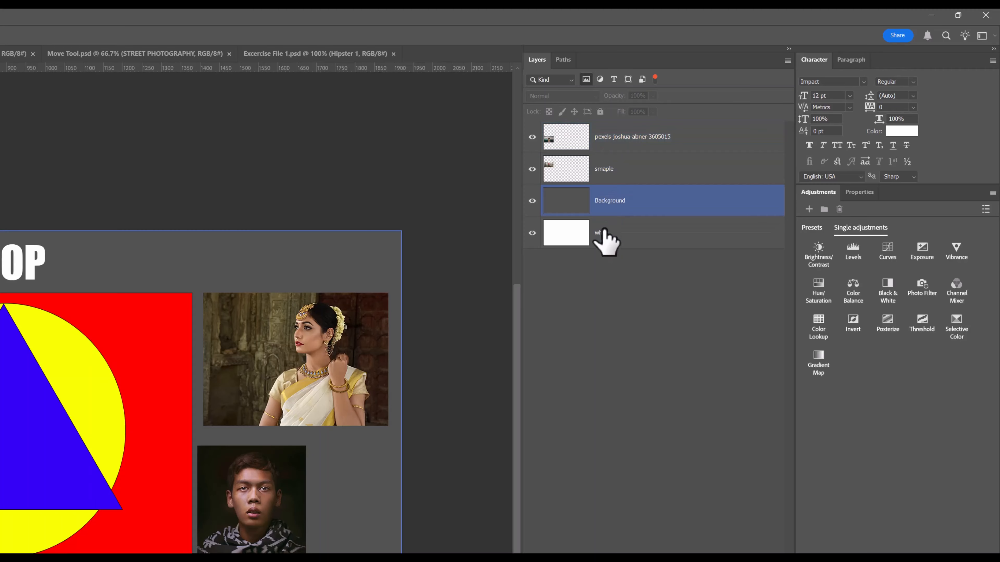
left_click(606, 236)
left_click(605, 169)
left_click(605, 138)
left_click(604, 169)
left_click(610, 237)
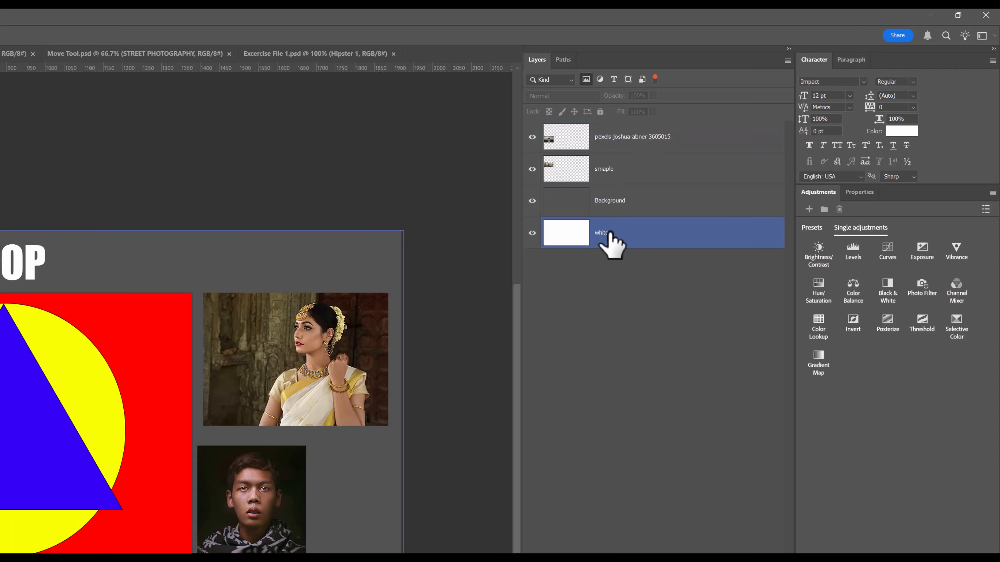
left_click(586, 80)
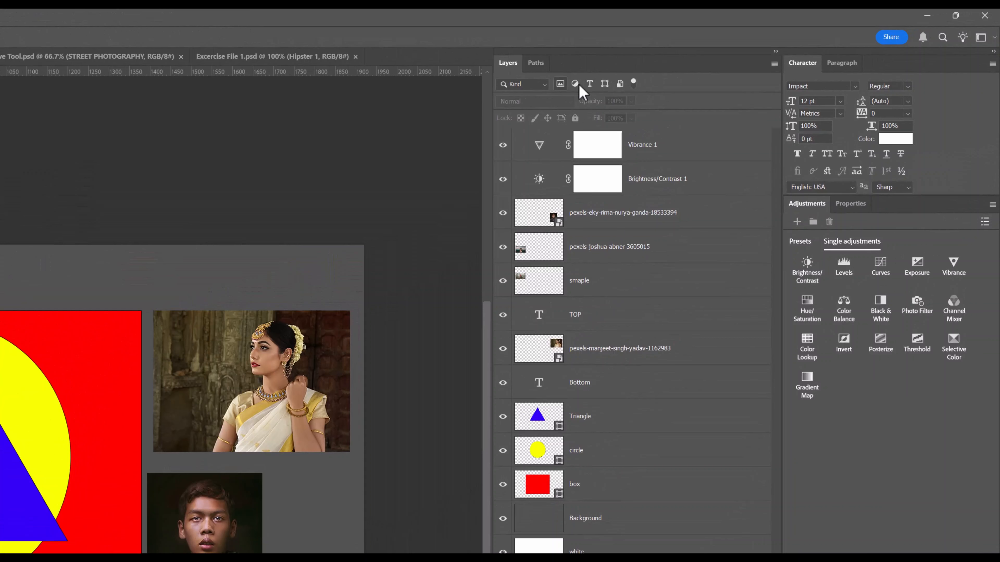
Show only pixel layers in the layer list once more, look through them down to white, and clear the filter
left_click(560, 84)
left_click(561, 187)
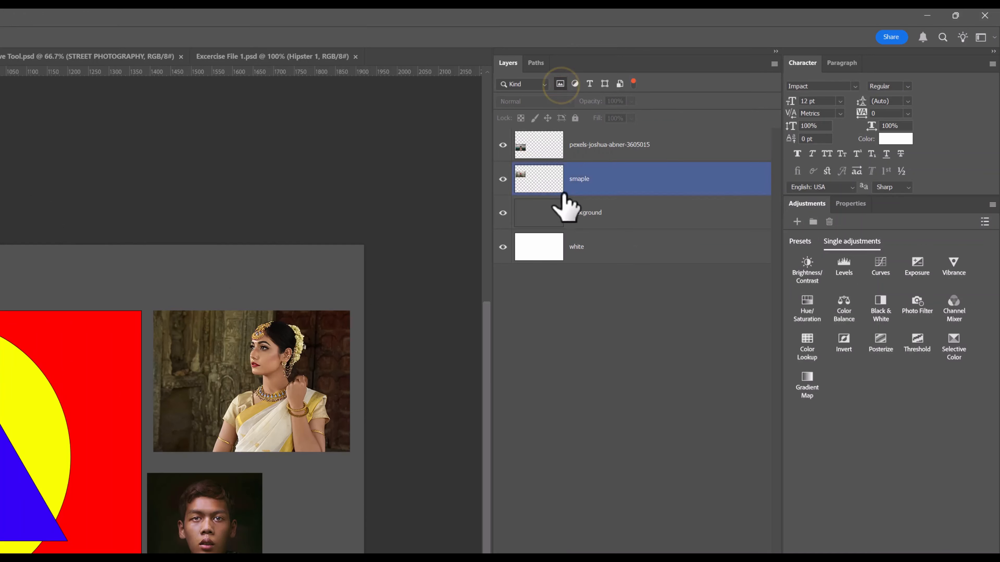
left_click(571, 156)
left_click(573, 253)
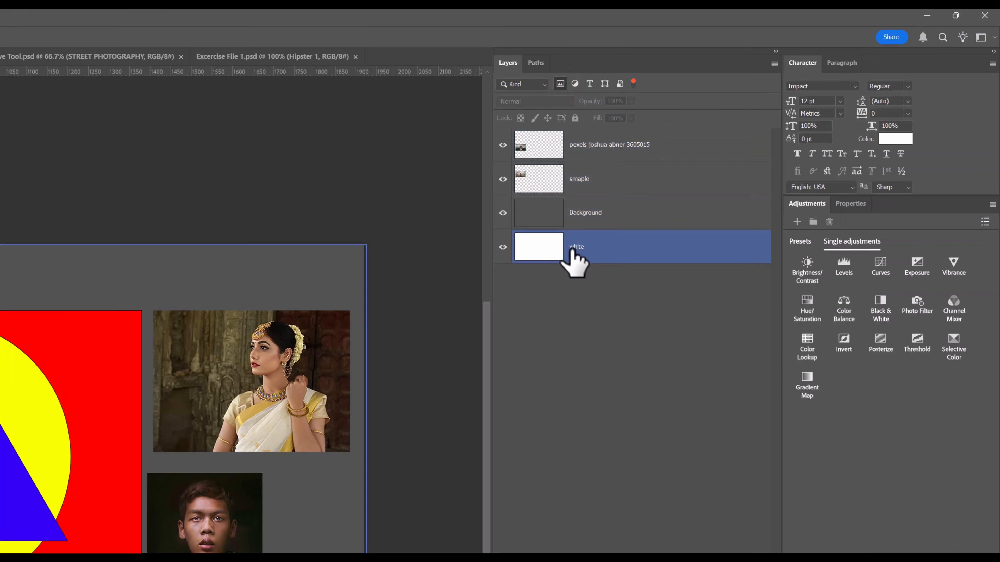
left_click(560, 85)
Filter the layer list by adjustment layers and by type layers in turn, clearing each filter
left_click(574, 86)
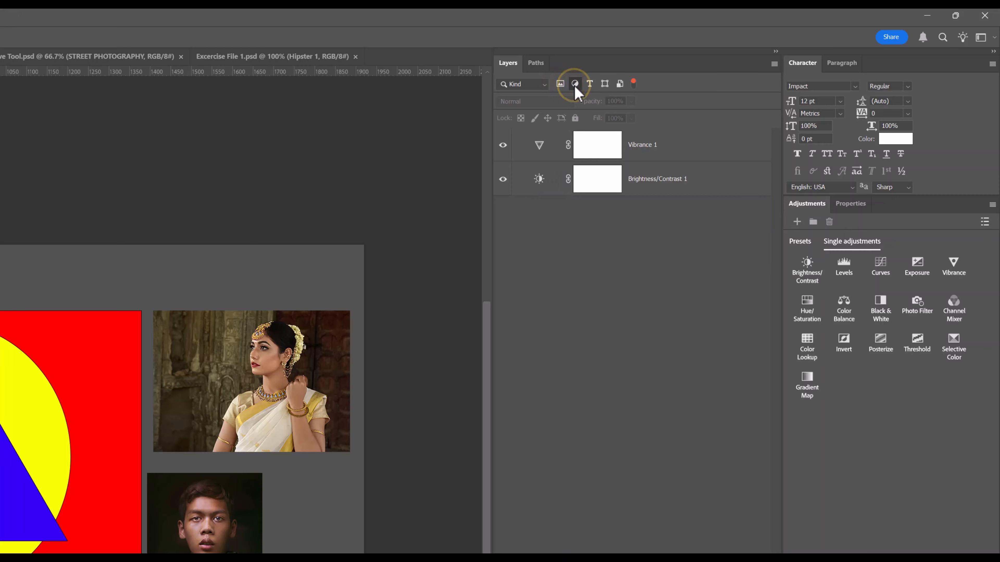
left_click(574, 85)
left_click(589, 83)
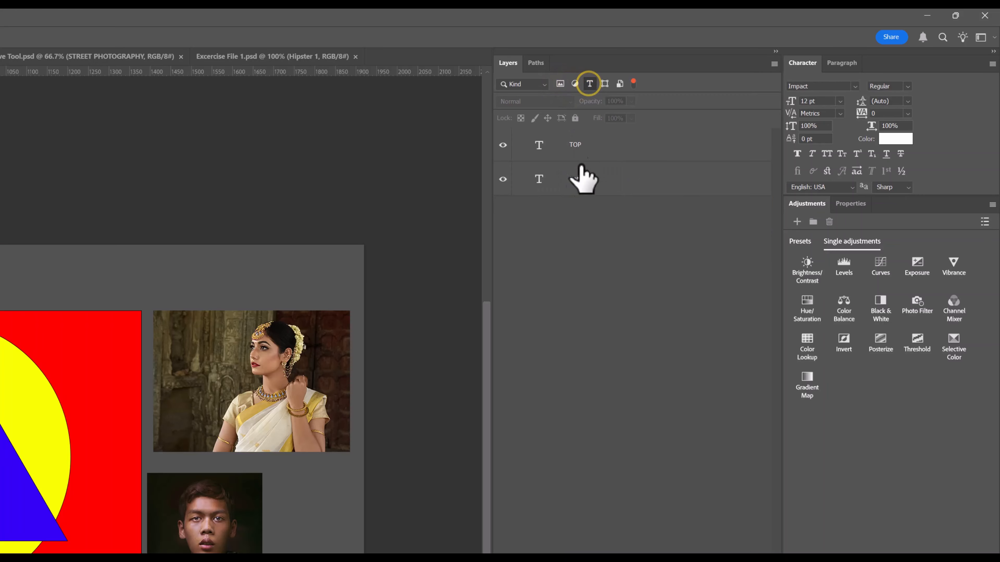
left_click(590, 83)
Filter the layer list by shape layers and by smart objects in turn, clearing each filter
left_click(605, 83)
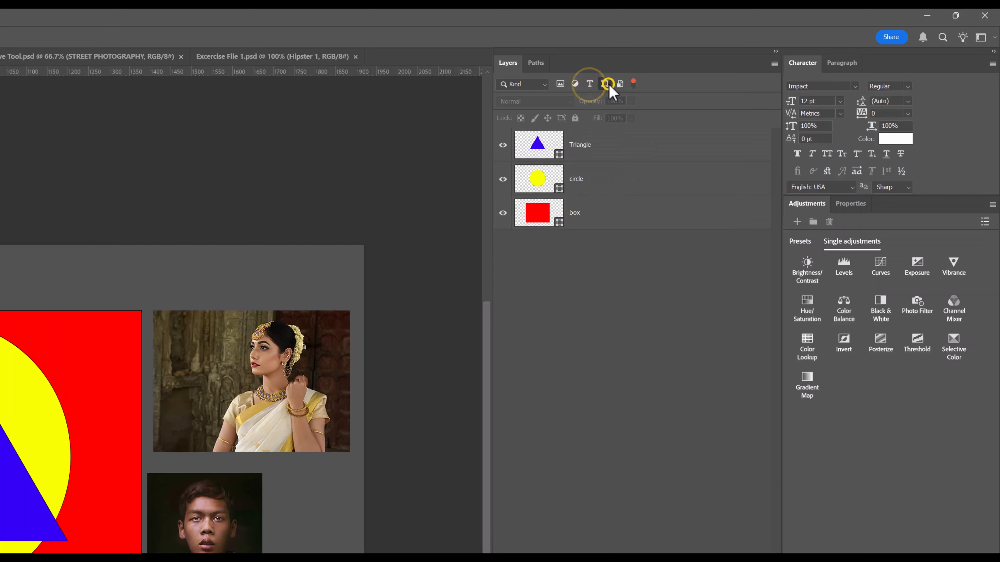
left_click(606, 83)
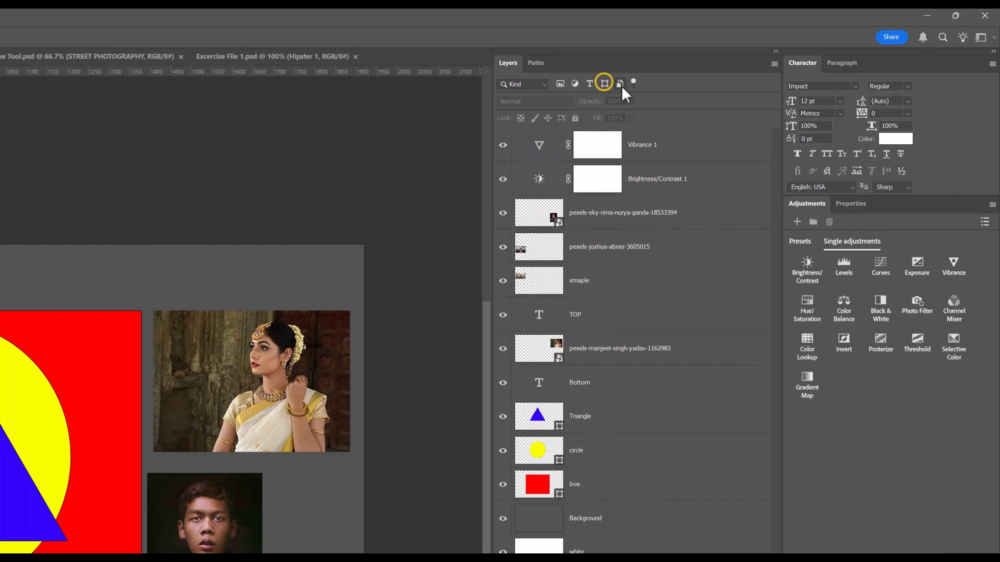
left_click(620, 84)
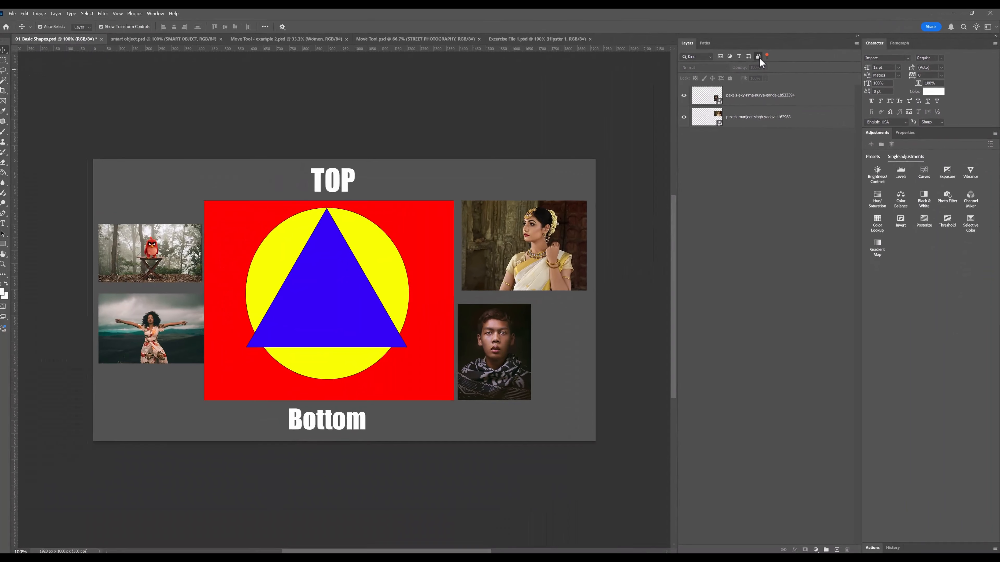
left_click(621, 84)
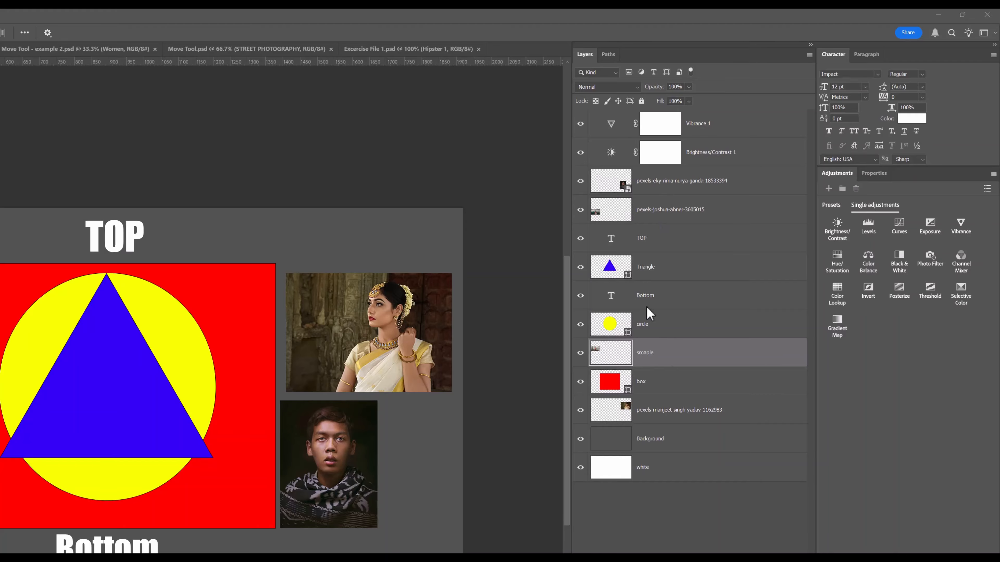
Move the photo of the woman in the sari, stacked below the box layer, slightly up and to the left
left_click(663, 413)
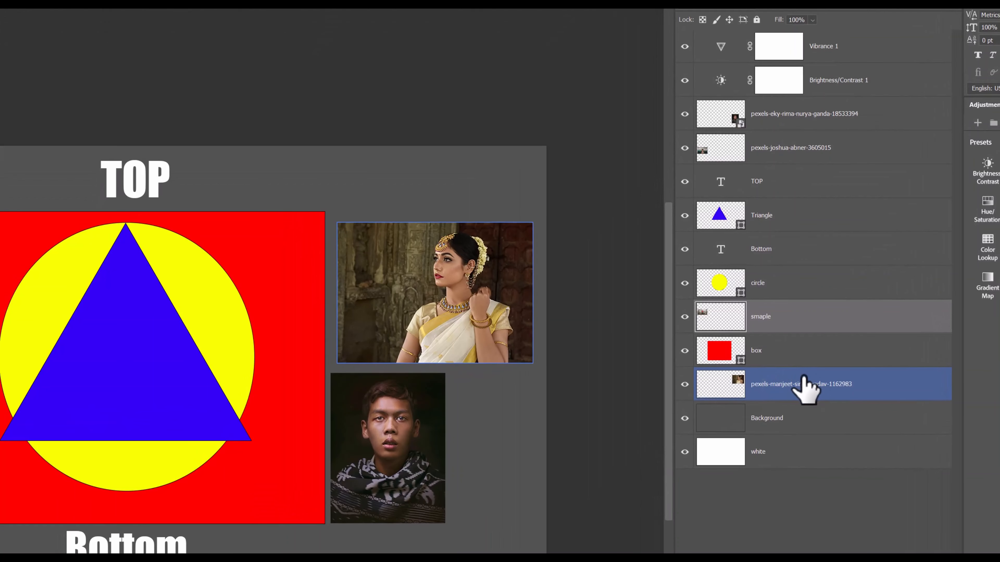
left_click(734, 357)
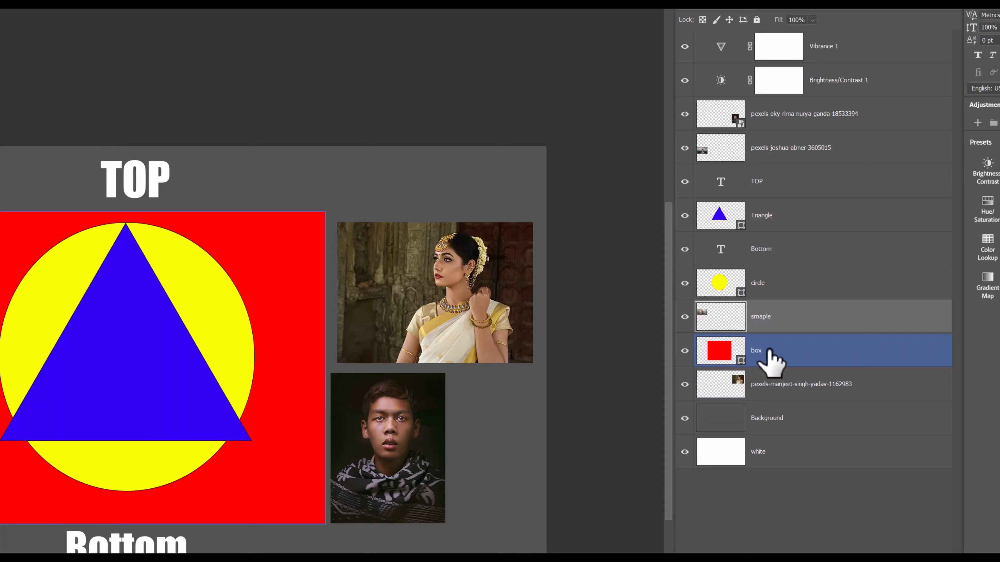
left_click(768, 384)
mouse_move(722, 356)
left_mouse_down()
mouse_move(591, 353)
mouse_move(253, 286)
mouse_move(724, 360)
left_mouse_up()
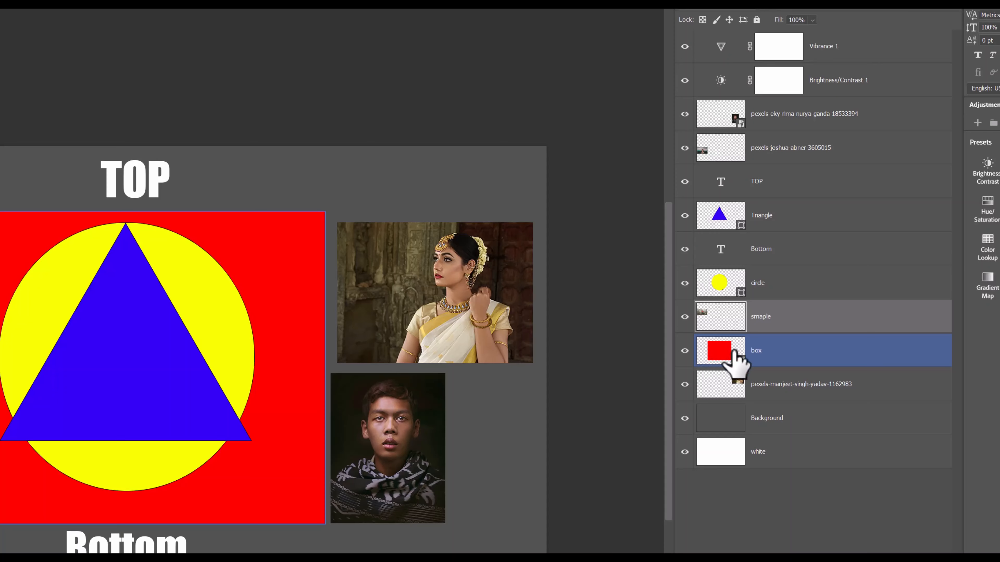
left_click(742, 390)
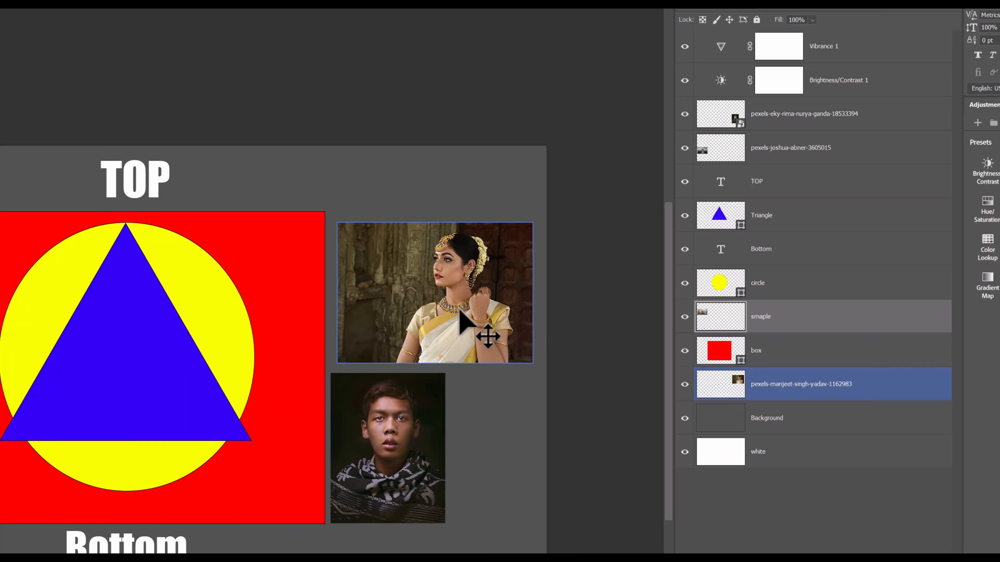
left_click(332, 229)
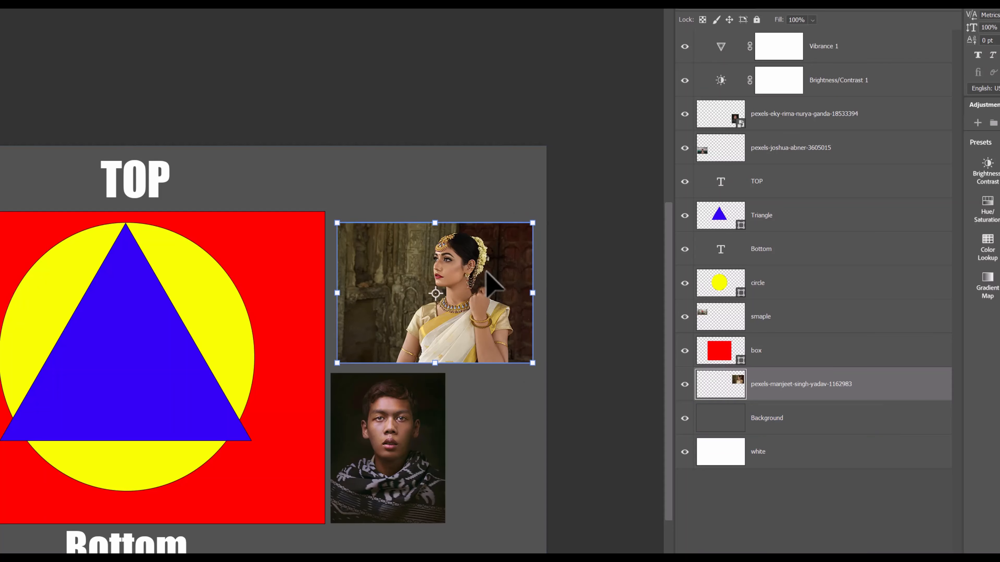
mouse_move(486, 279)
left_mouse_down()
mouse_move(271, 274)
mouse_move(498, 253)
mouse_move(510, 271)
mouse_move(494, 265)
left_mouse_up()
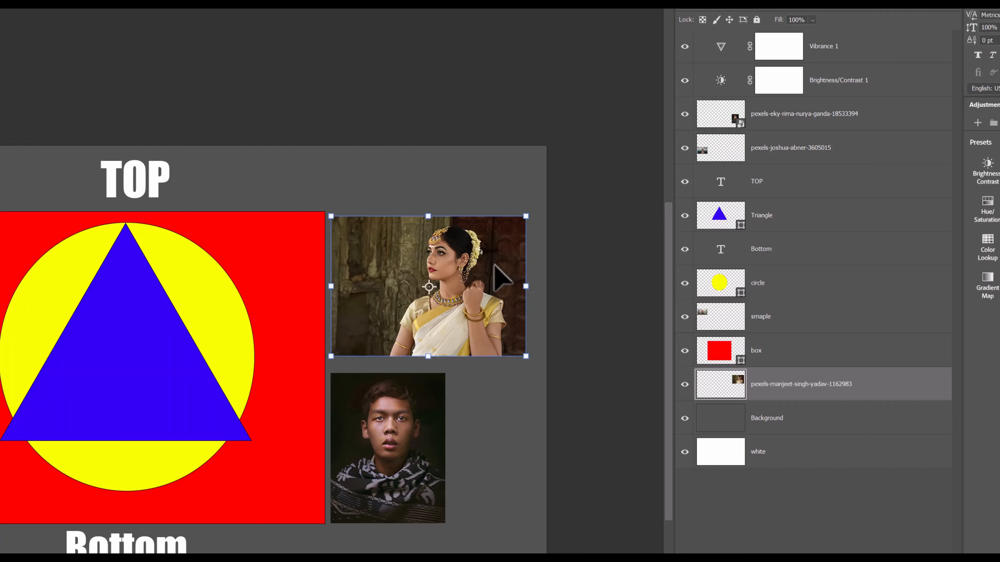
Move the Bottom text up onto the lower part of the yellow circle, just below the blue triangle
left_click(767, 249)
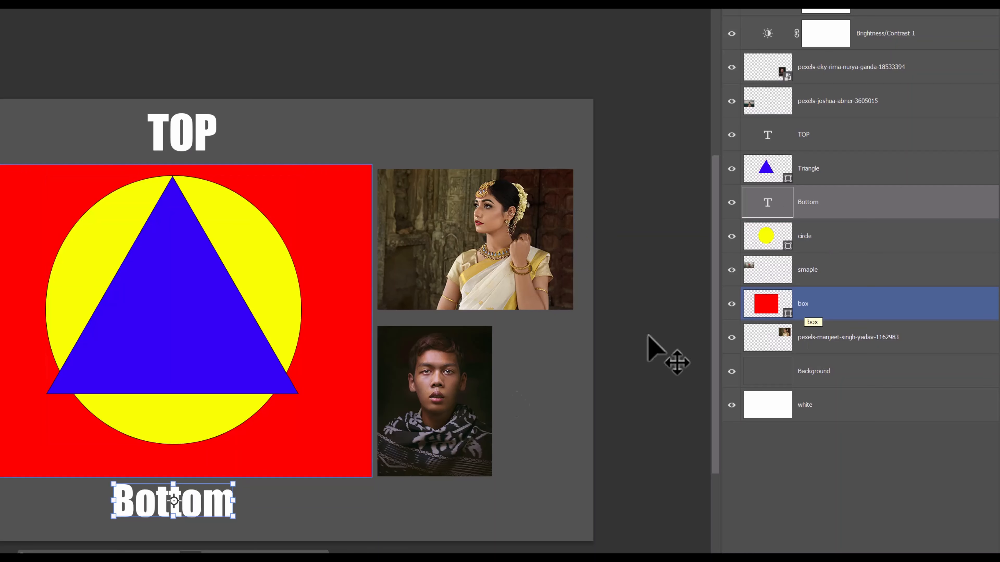
left_click_drag(195, 500, 197, 425)
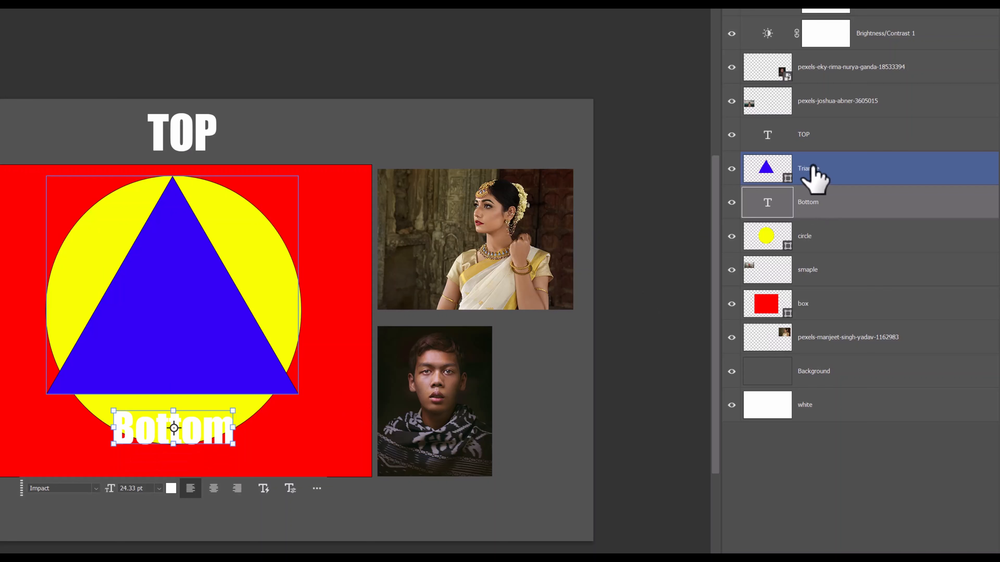
mouse_move(197, 427)
left_mouse_down()
mouse_move(197, 377)
mouse_move(196, 416)
left_mouse_up()
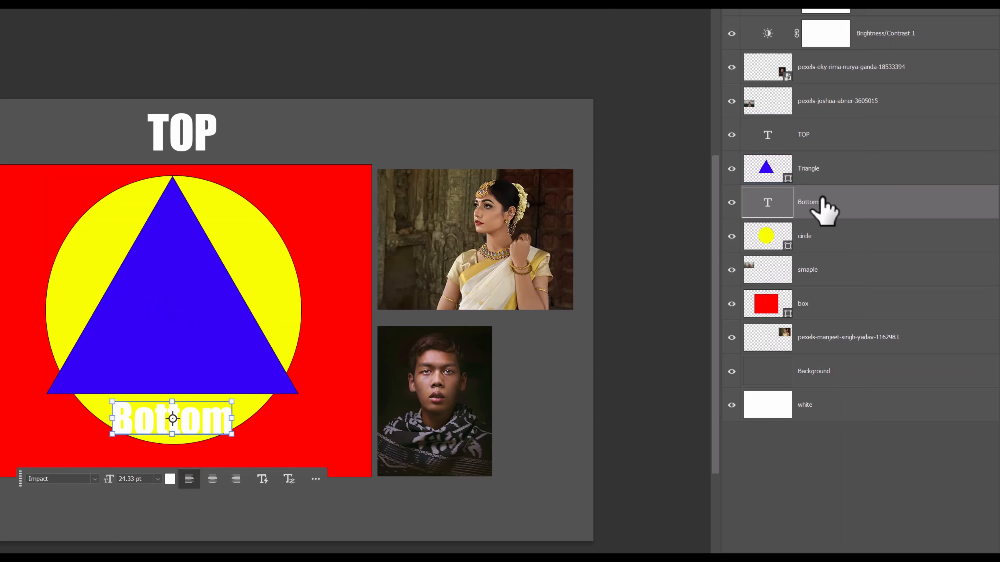
Move the Bottom layer above the Triangle layer in the stack and shift its text up onto the blue triangle
left_click_drag(820, 203, 820, 158)
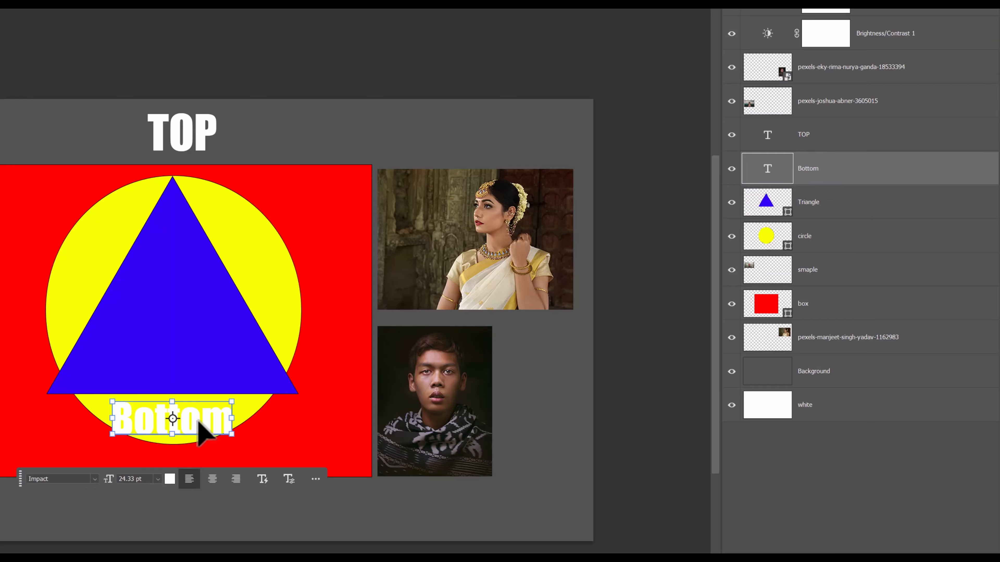
left_click_drag(198, 422, 200, 332)
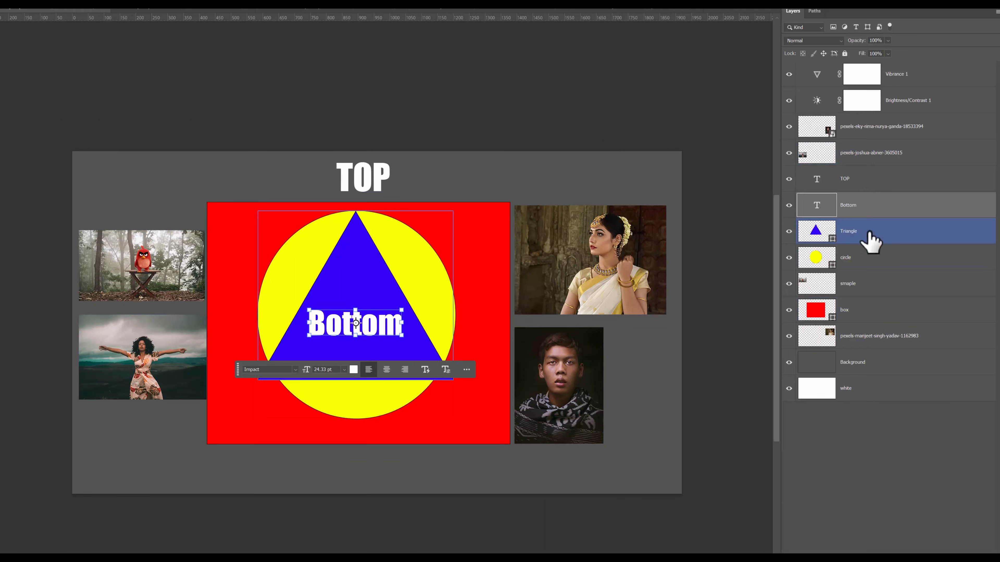
Reorder the circle and Triangle layers around the smaple layer, moving circle below smaple and Triangle directly above circle
left_click(868, 258)
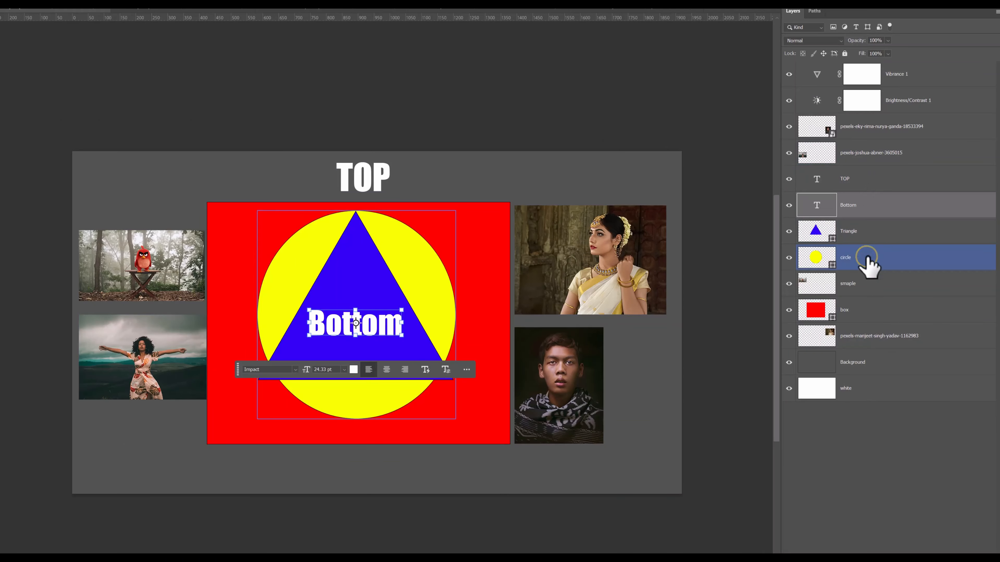
left_click_drag(868, 260, 872, 302)
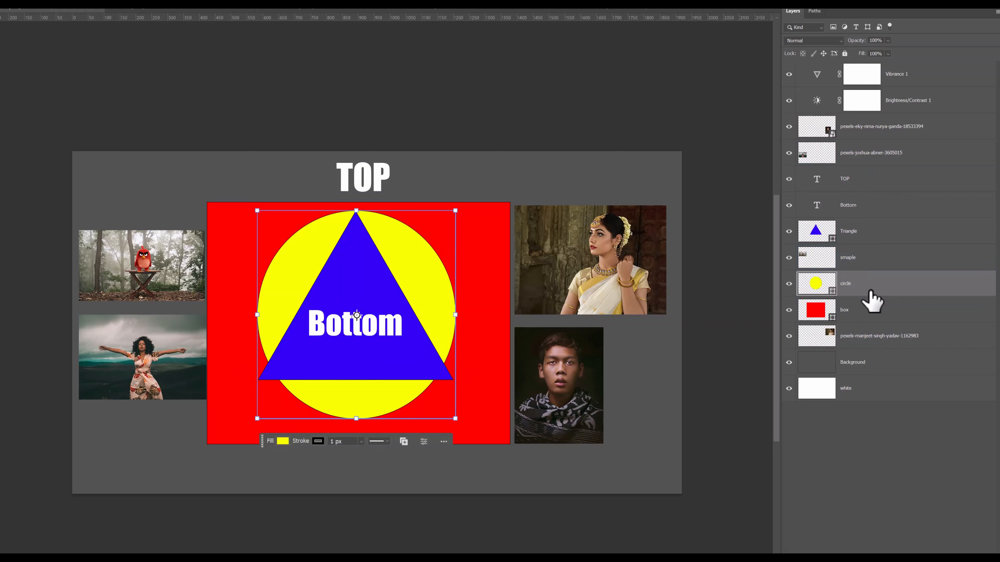
mouse_move(862, 236)
left_mouse_down()
mouse_move(866, 290)
mouse_move(860, 241)
left_mouse_up()
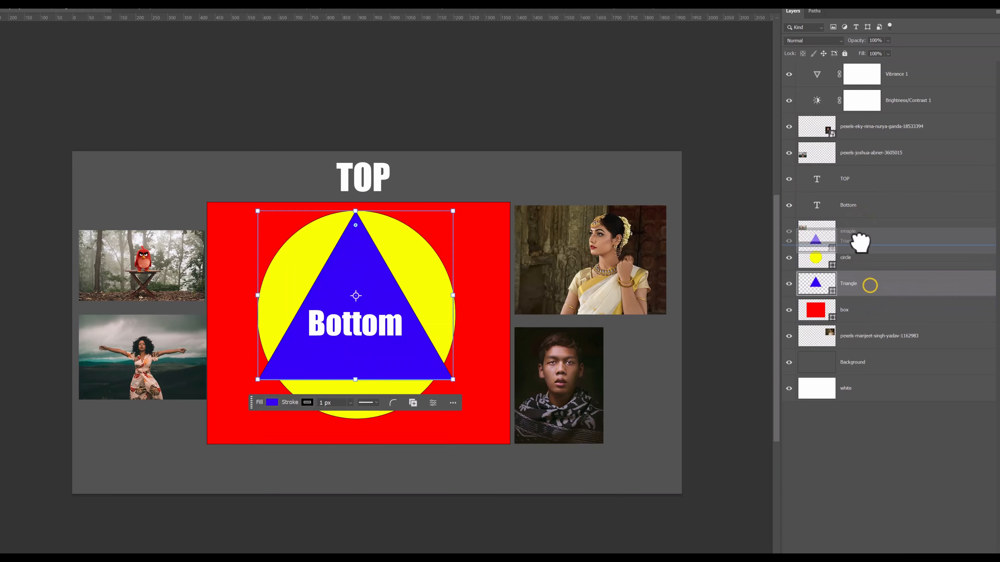
left_click(493, 296)
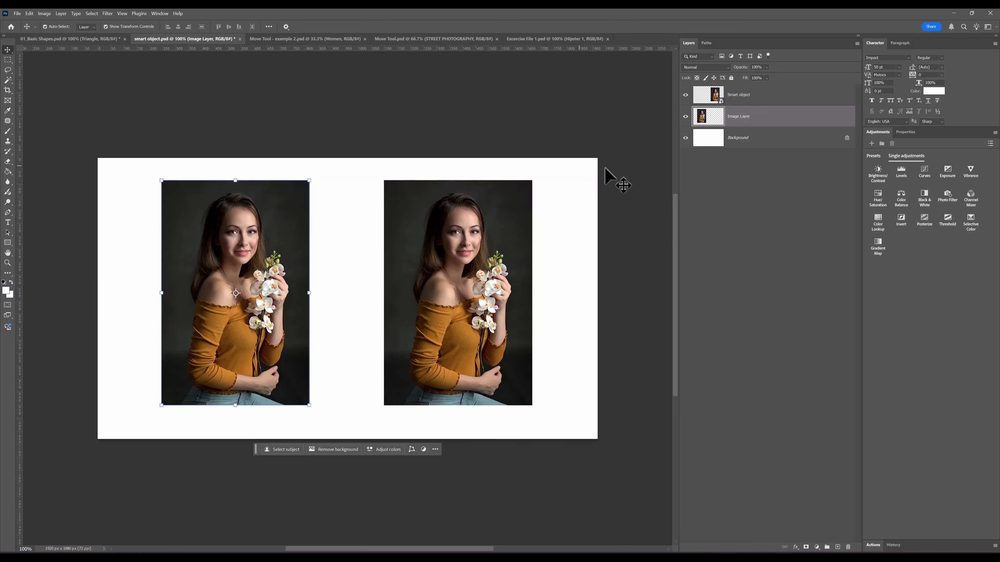
In smart object.psd, scale the Image Layer photo down to less than half its size, keeping its lower-left corner in place
left_click(713, 94)
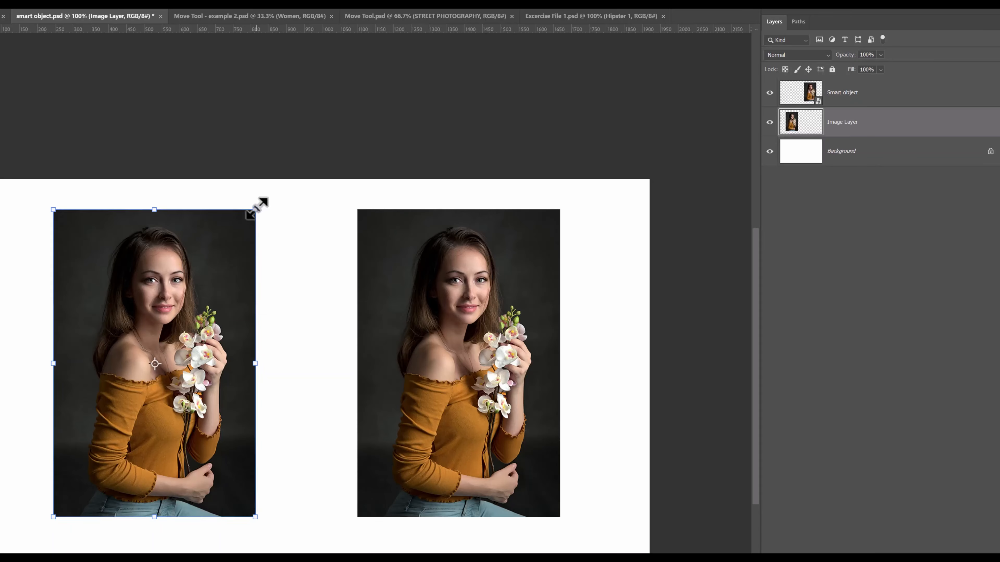
left_click_drag(257, 208, 150, 377)
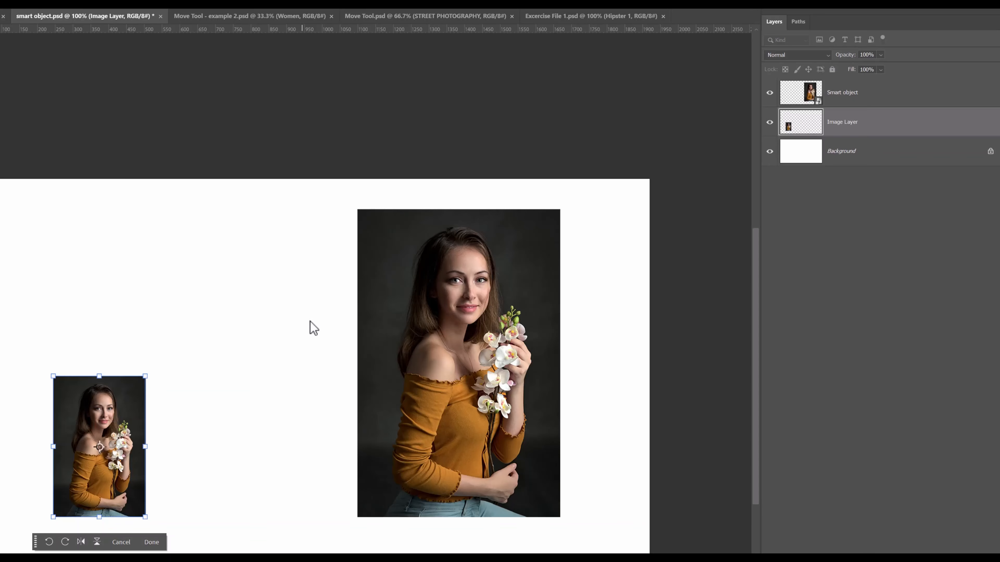
right_click(839, 125)
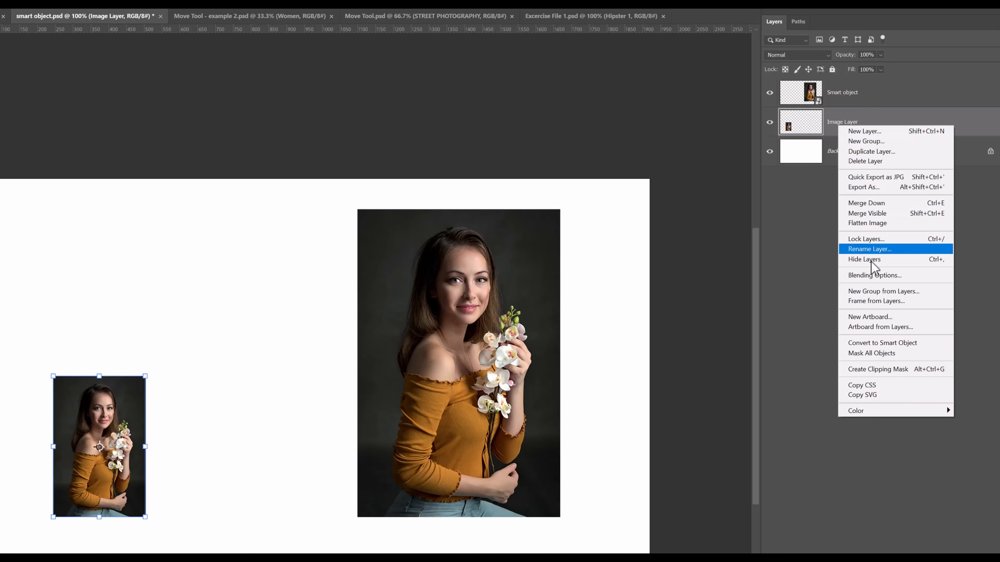
left_click(880, 343)
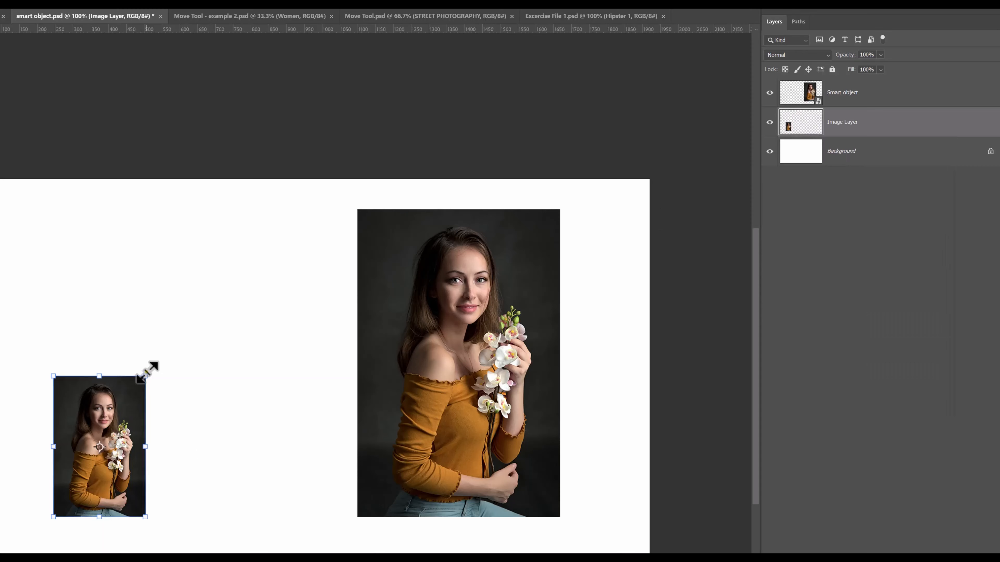
Shrink the Image Layer photo further to a tiny thumbnail in two reductions and apply the transform
left_click_drag(145, 375, 84, 469)
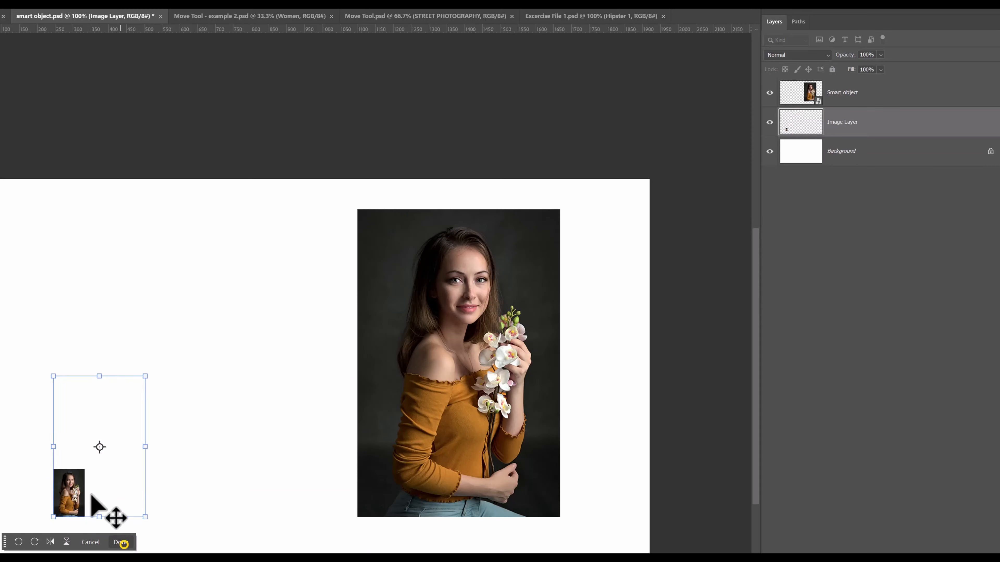
mouse_move(84, 469)
left_mouse_down()
mouse_move(73, 489)
mouse_move(77, 482)
left_mouse_up()
left_click(115, 543)
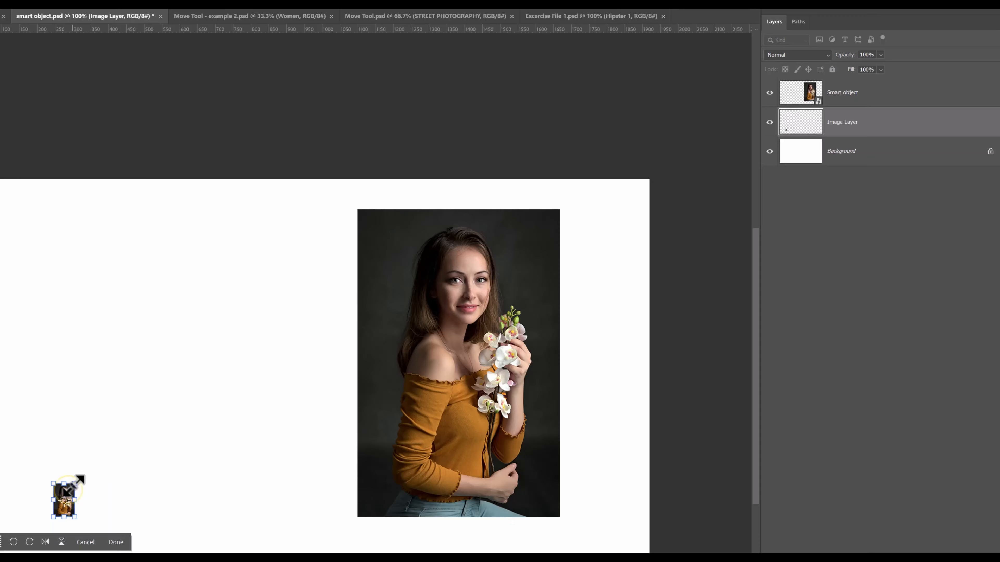
left_click(118, 542)
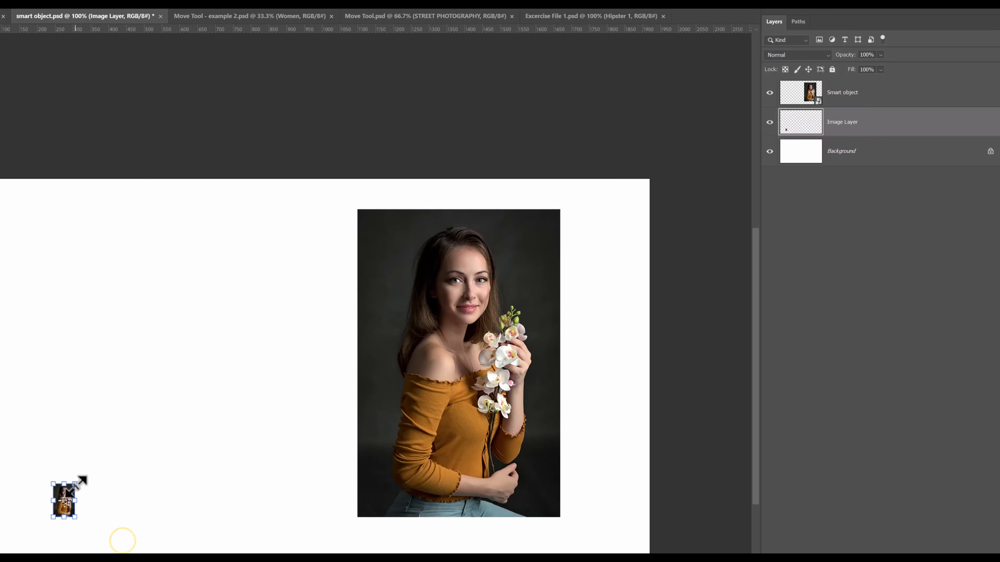
Enlarge the tiny Image Layer photo back to about the size of the Smart object photo and apply the transform
left_click_drag(74, 483, 273, 218)
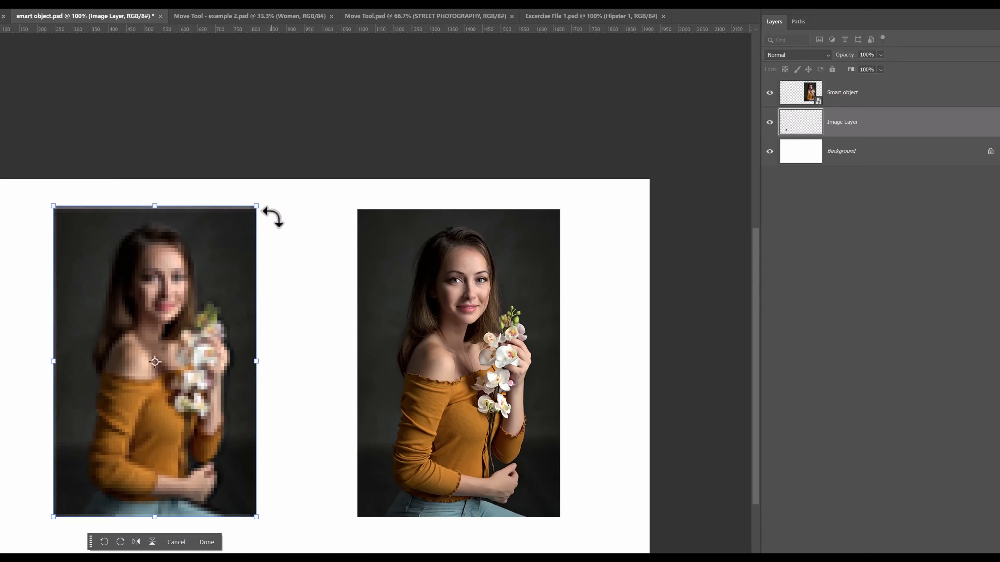
left_click(207, 543)
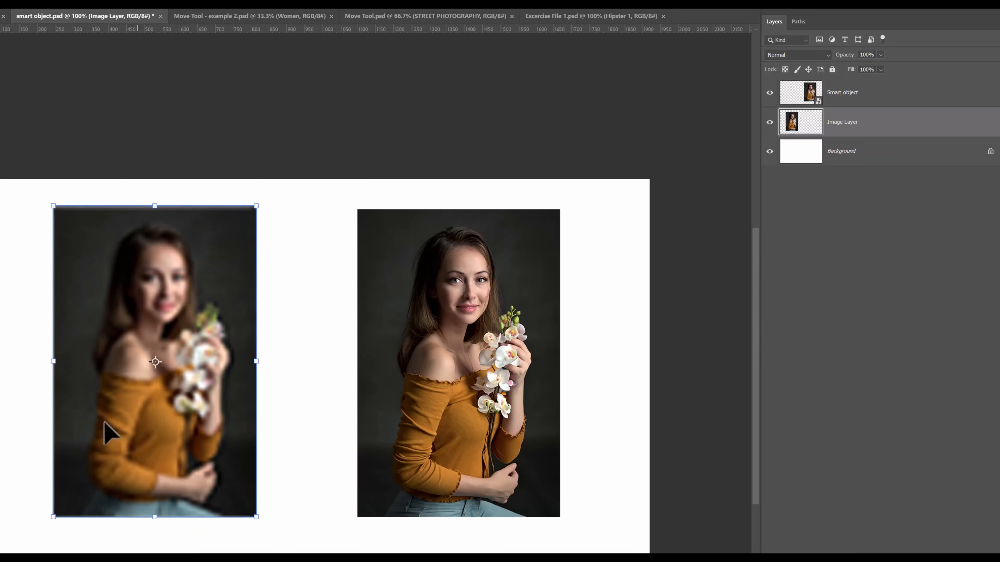
left_click(475, 320)
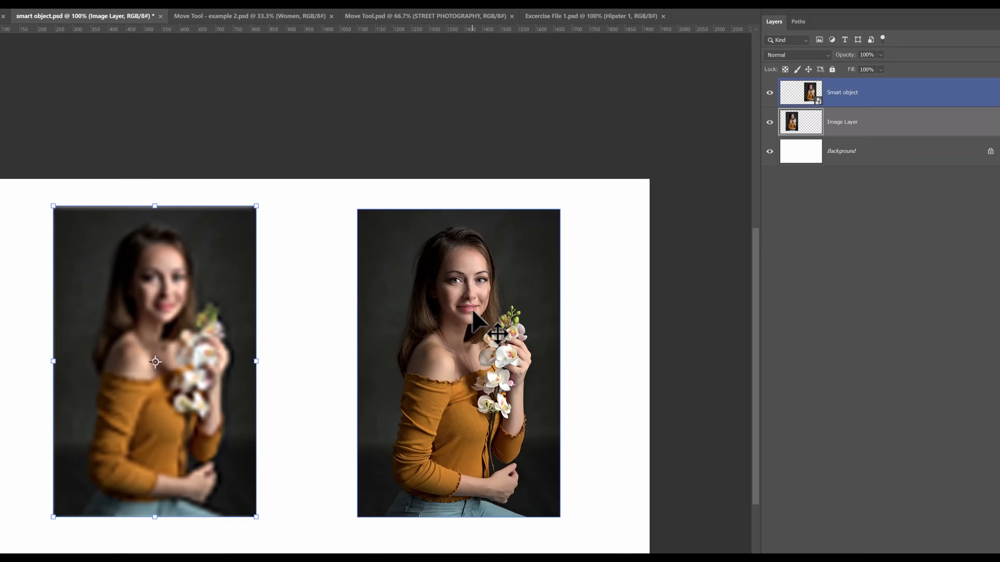
Compare the layer commands offered for the Smart object layer with those offered for the Image Layer
left_click(849, 95)
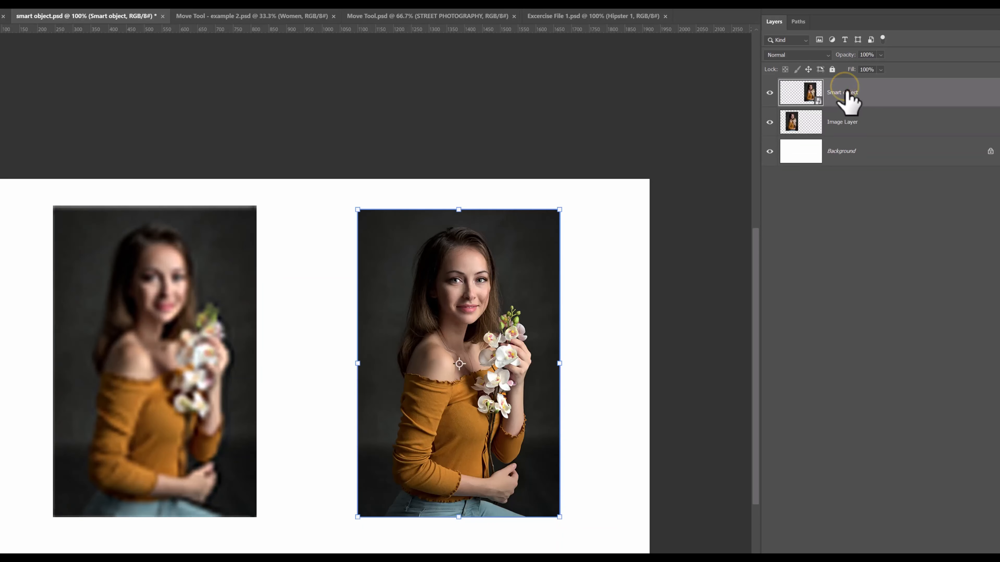
right_click(829, 98)
right_click(821, 123)
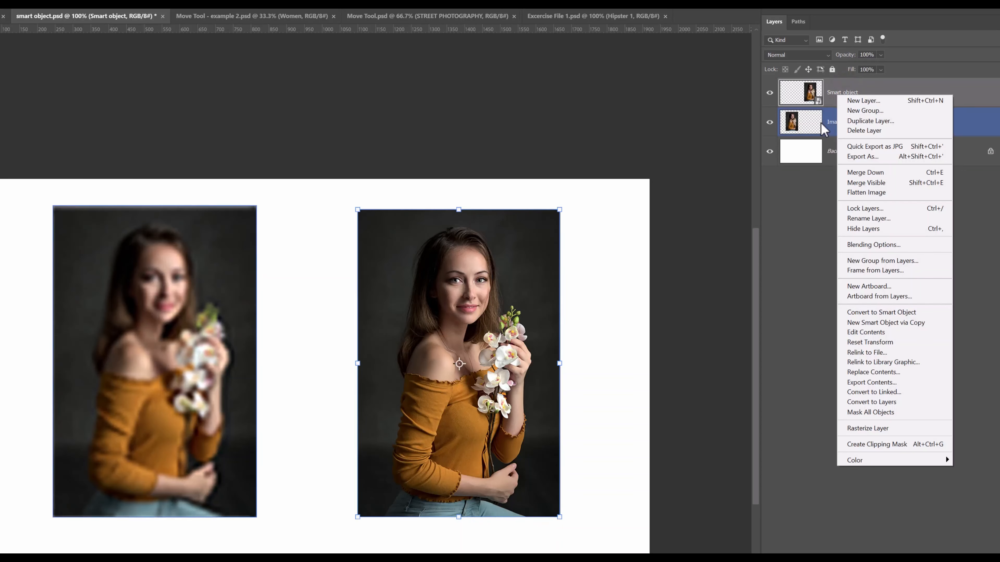
right_click(884, 119)
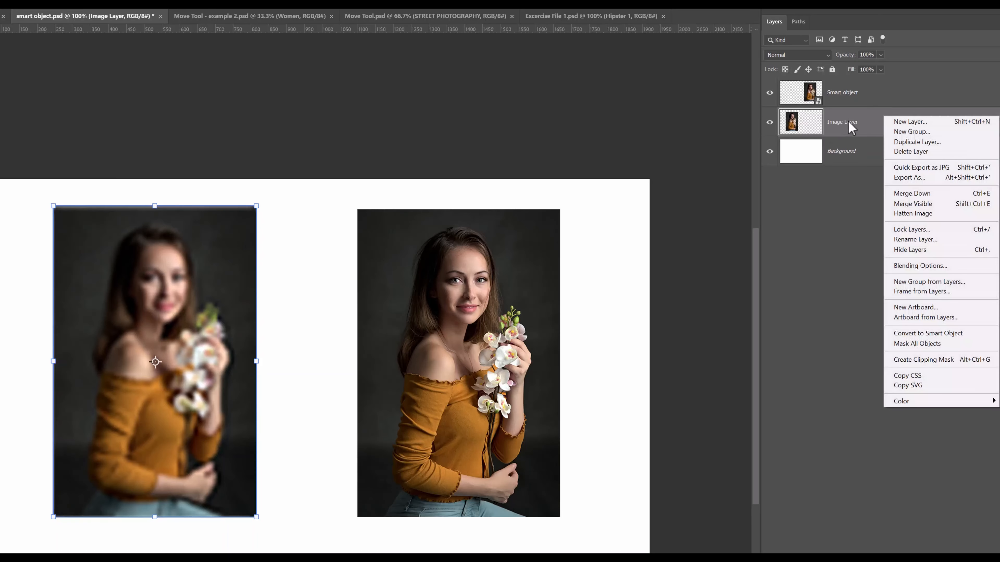
Convert the Image Layer to a smart object
left_click(870, 123)
right_click(870, 122)
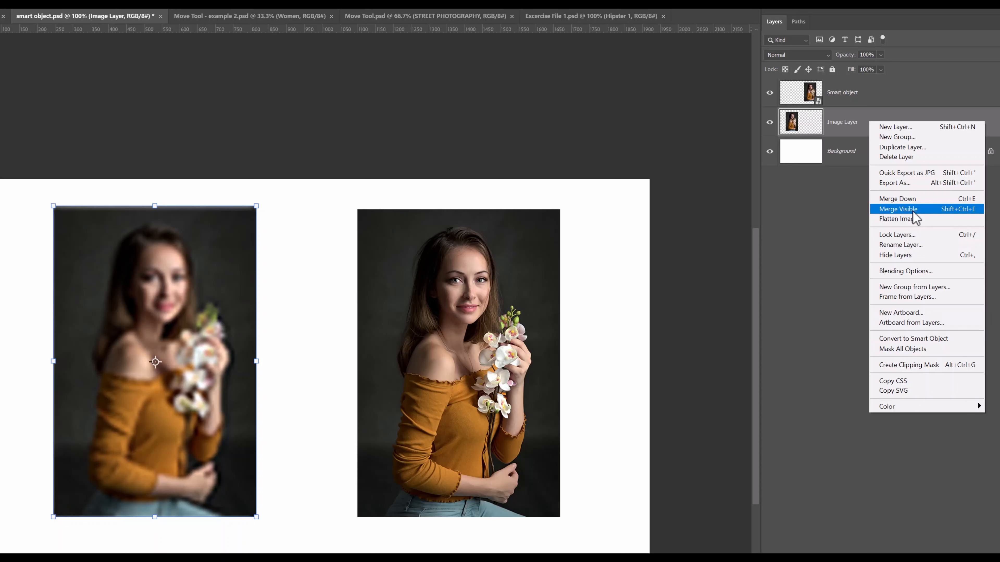
left_click(900, 337)
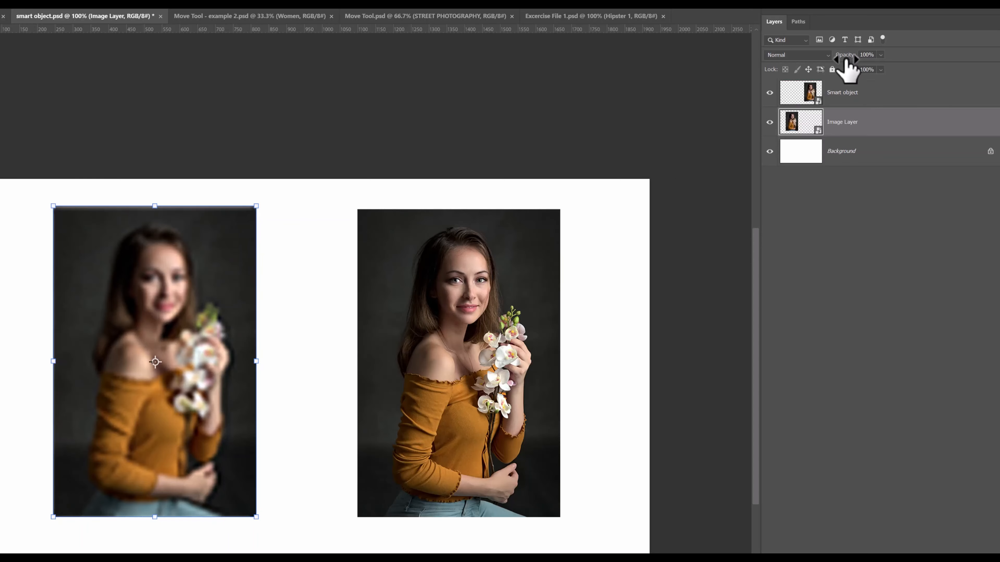
Rescale the Smart object photo in several applied transforms, ending slightly larger than its starting size
left_click(846, 92)
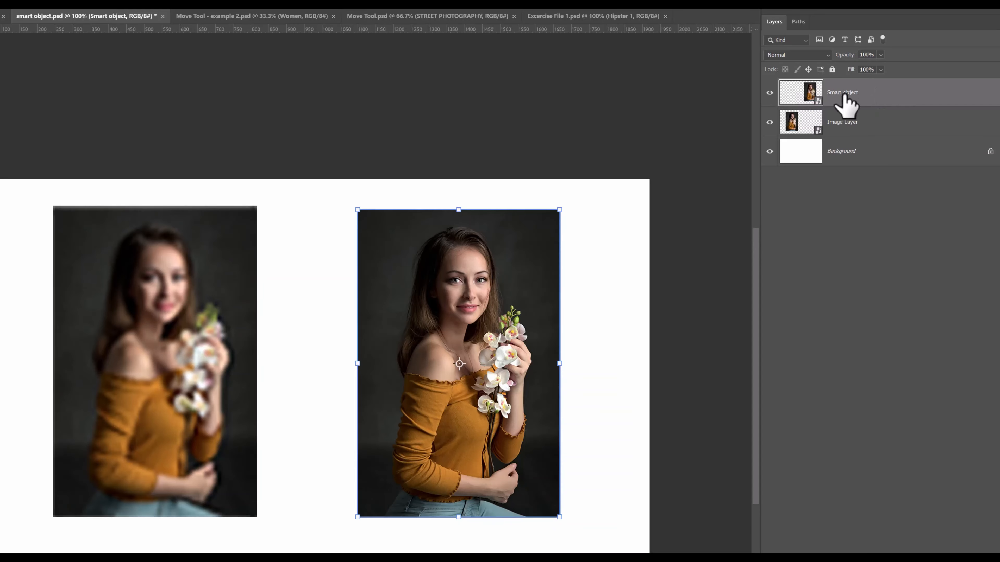
left_click_drag(358, 209, 232, 268)
left_click(590, 543)
left_click(597, 543)
left_click(514, 542)
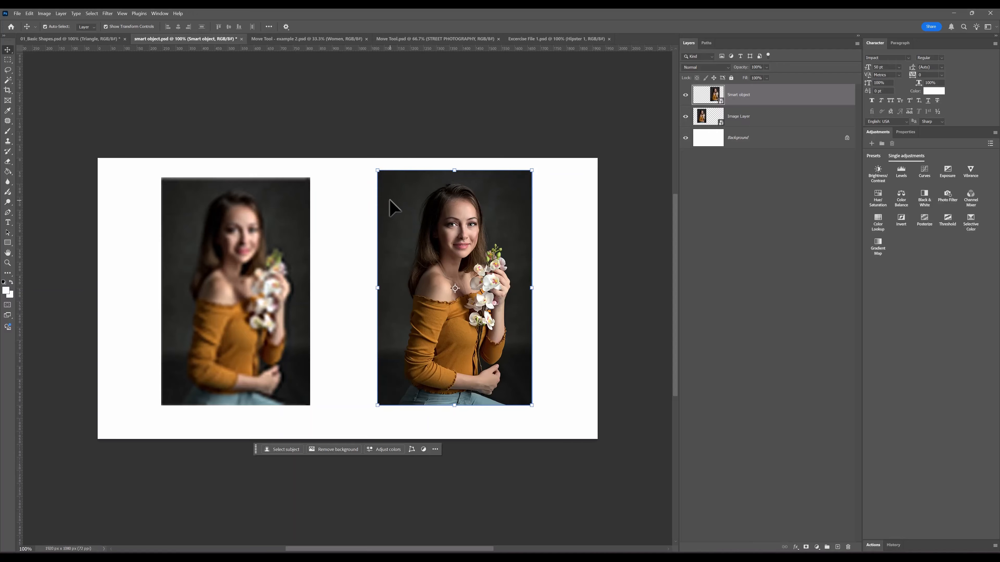
Rasterize the Image Layer and review the layer commands it offers as a pixel layer
left_click(290, 209)
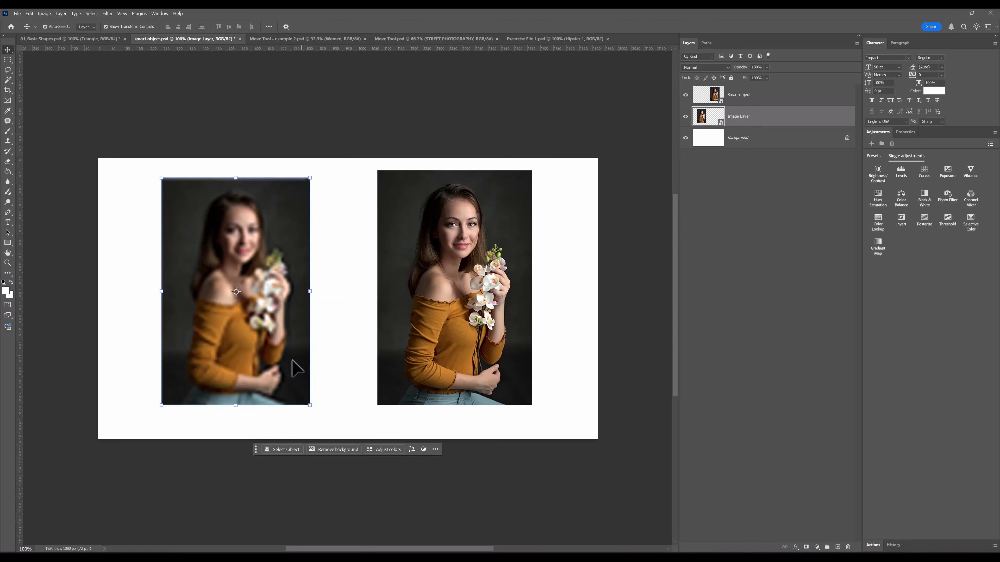
right_click(734, 123)
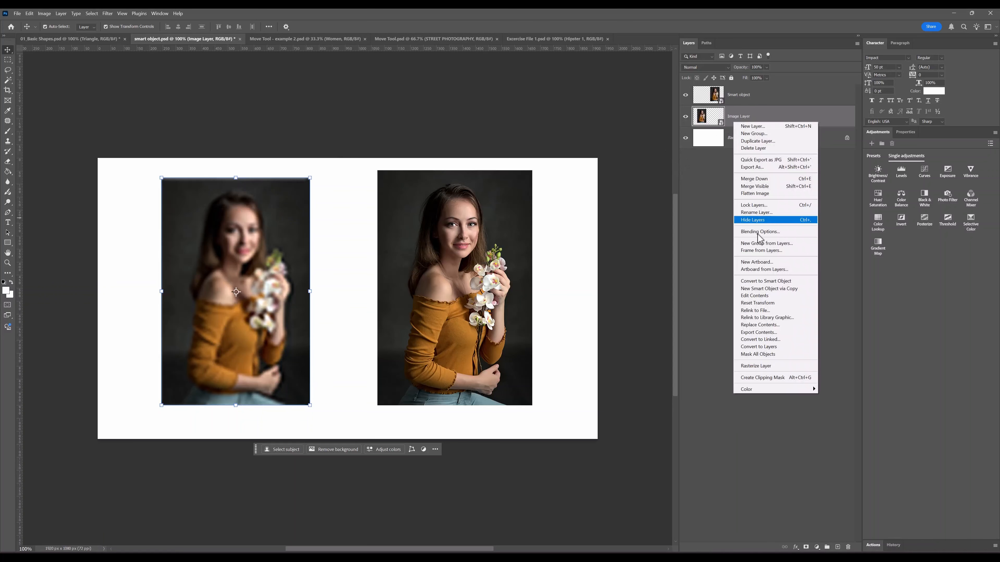
left_click(761, 367)
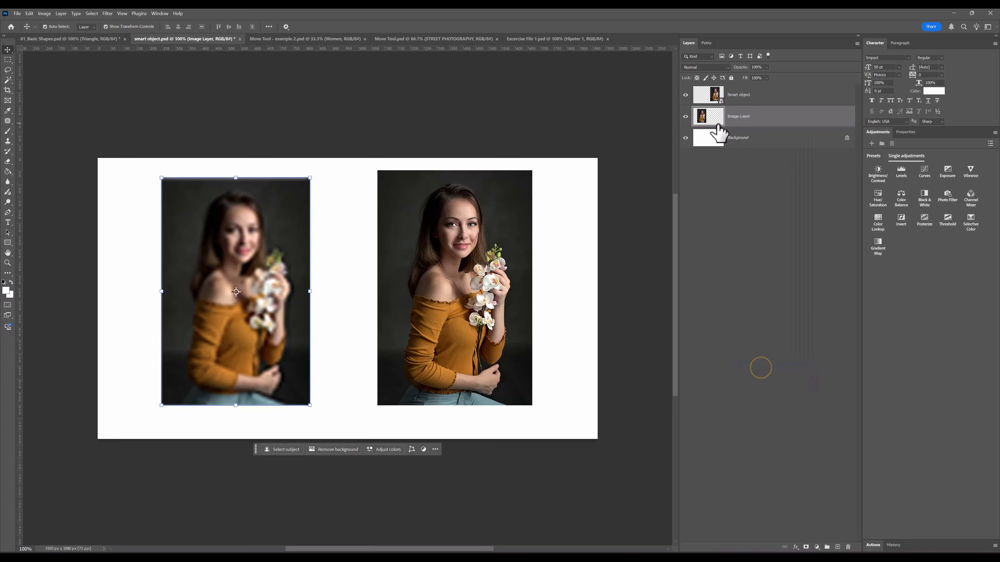
right_click(735, 118)
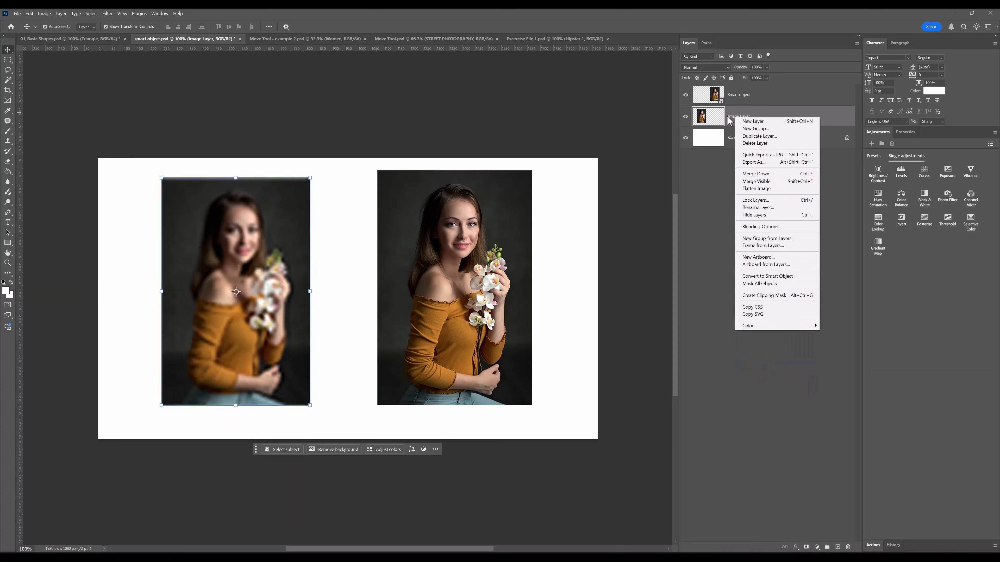
left_click(717, 120)
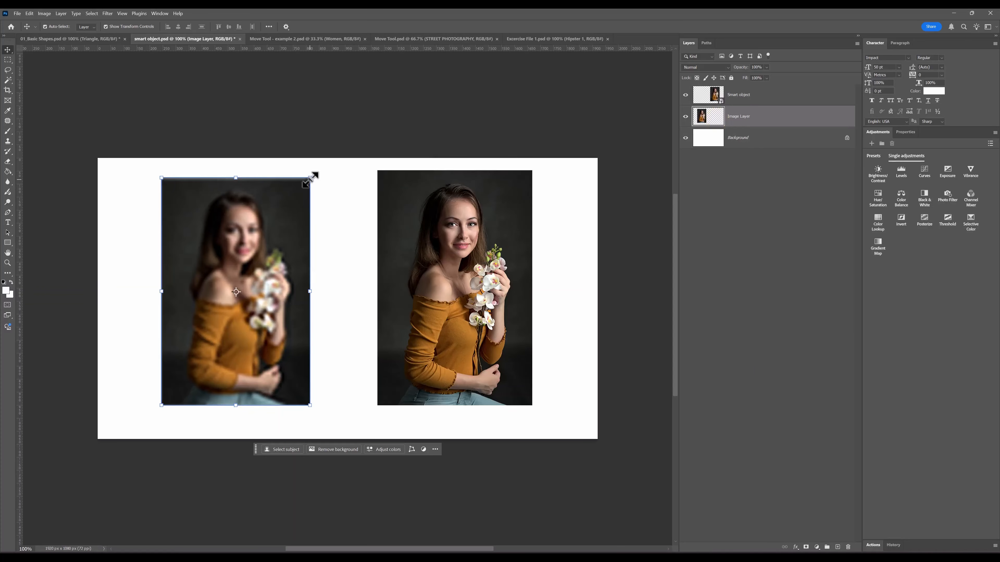
Shrink the rasterized Image Layer photo to about 12%, apply it, and enlarge the result to about 830%
left_click_drag(310, 177, 181, 377)
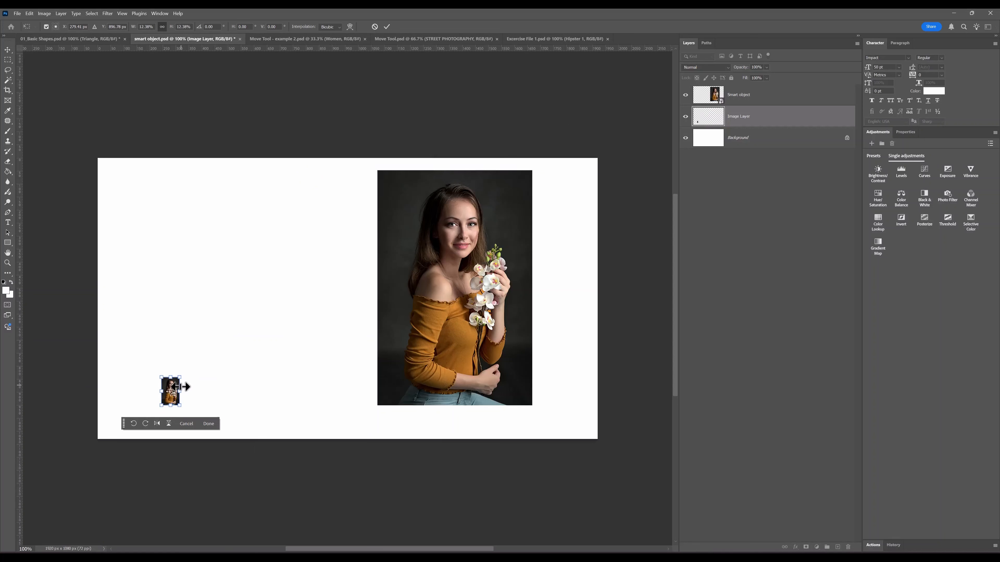
left_click(210, 423)
key("ctrl+t")
left_click_drag(181, 377, 363, 206)
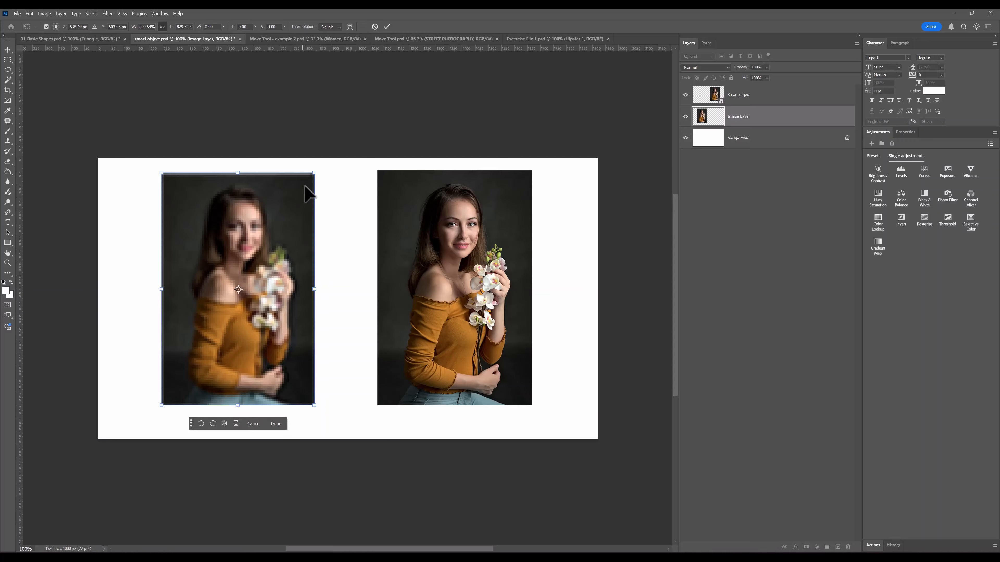
left_click(278, 426)
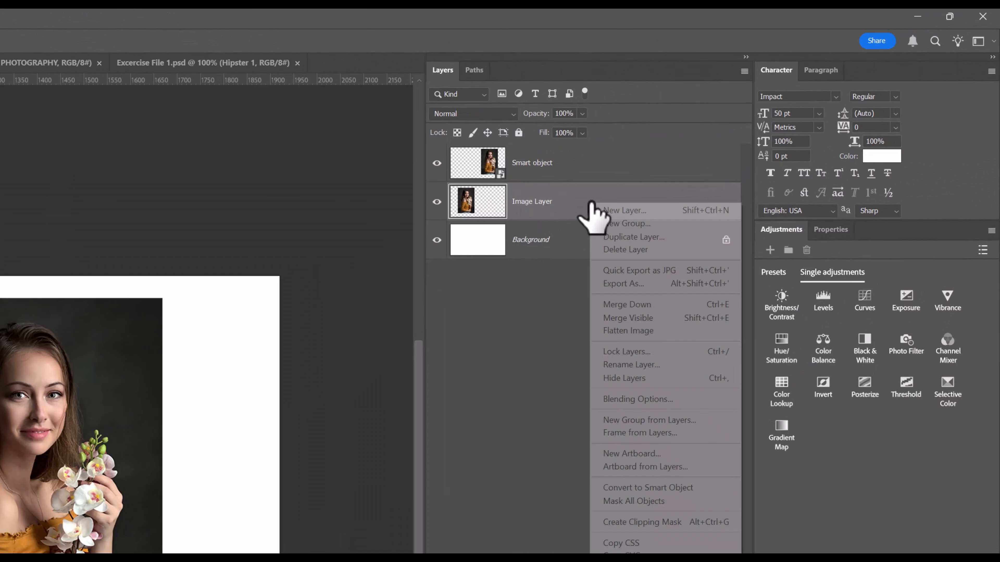
Convert the Image Layer to a smart object and rasterize it back to a pixel layer
right_click(590, 203)
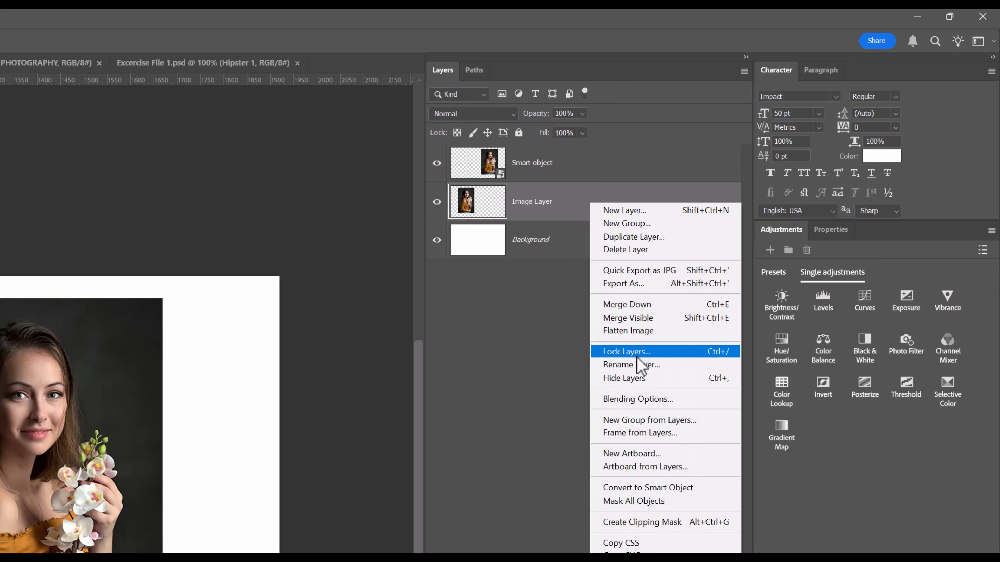
left_click(637, 490)
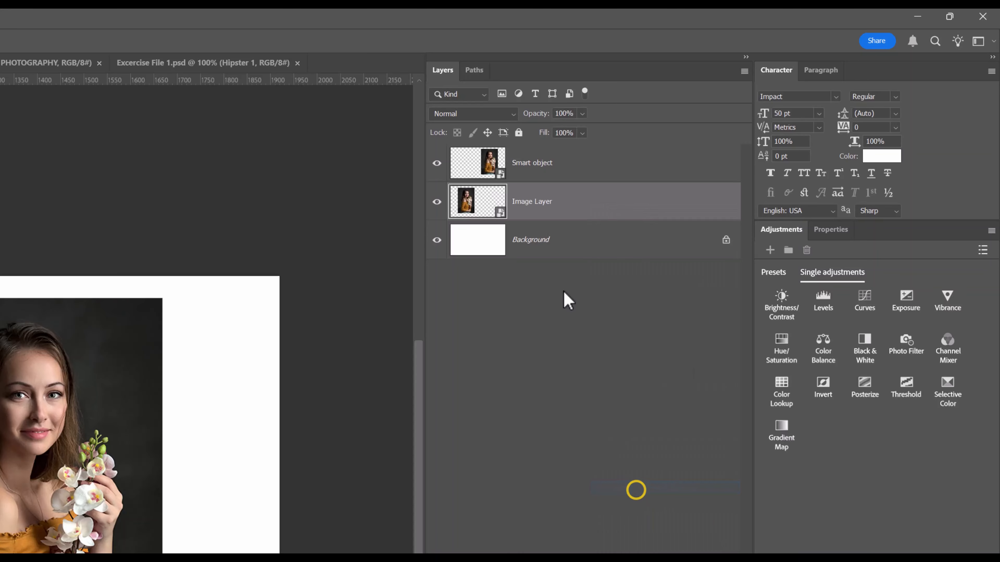
right_click(564, 204)
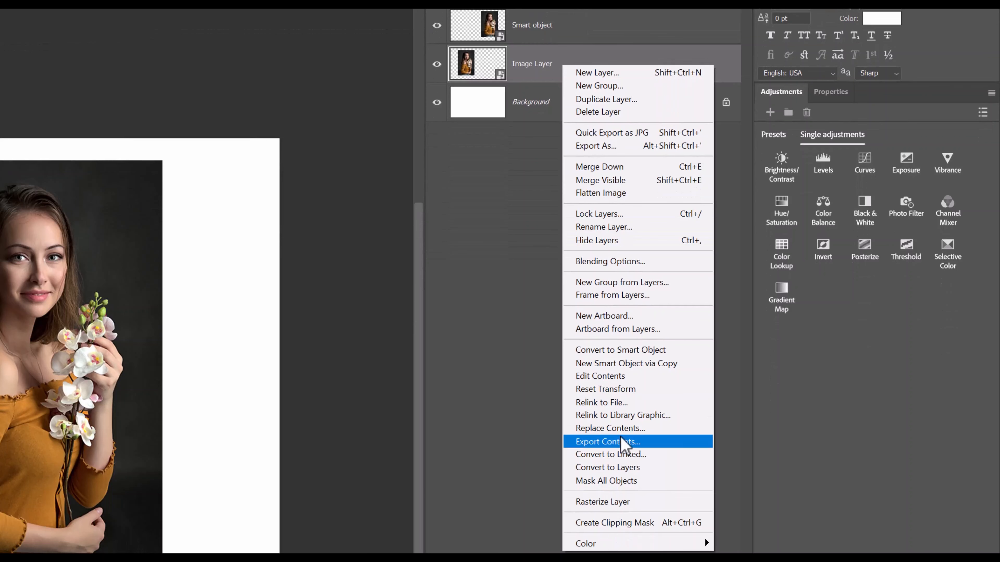
left_click(603, 504)
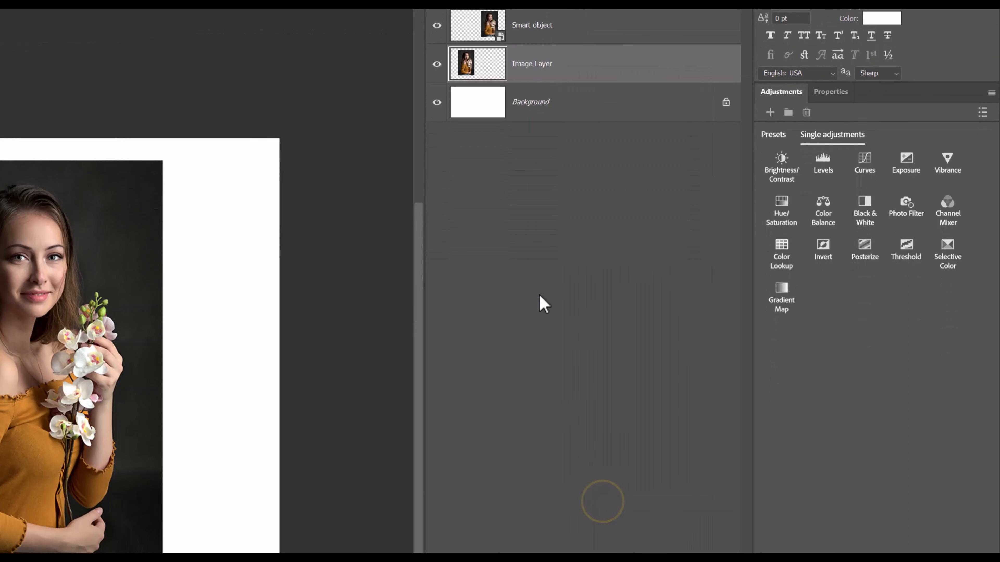